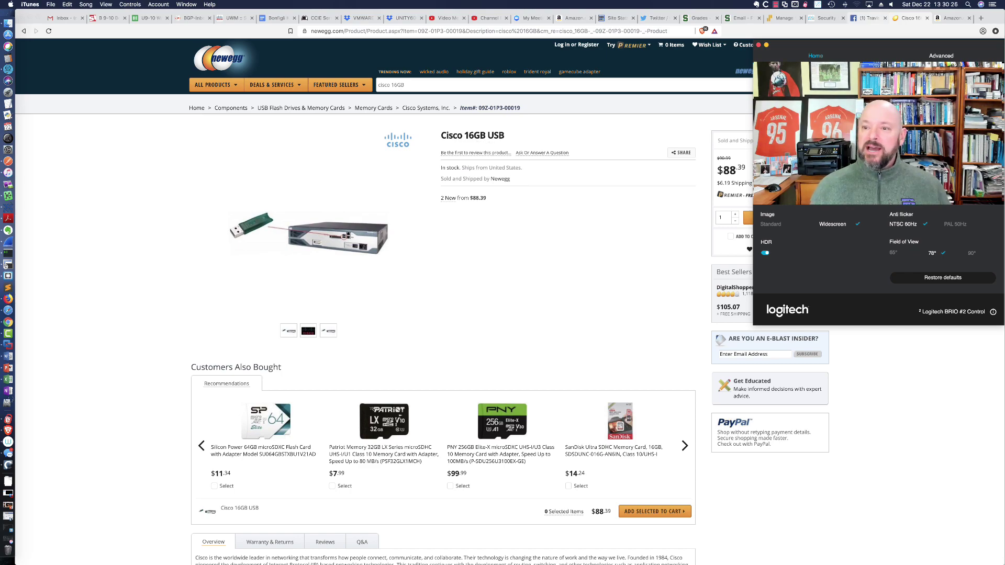
# Dismiss the camera settings, highlight the $88.39 Newegg price, and bring the camera panel back.
pyautogui.click(716, 89)
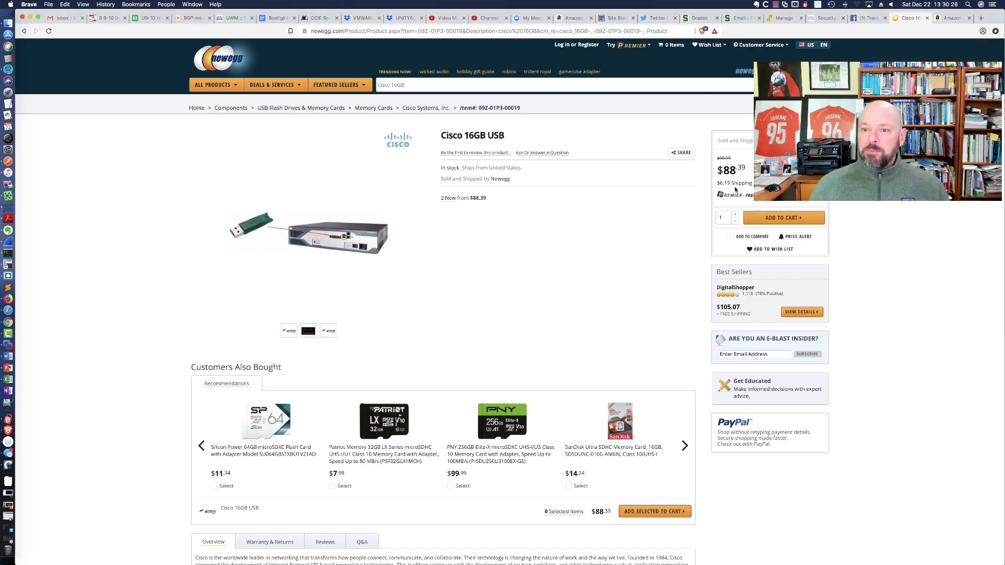
pyautogui.moveTo(745, 173); pyautogui.dragTo(723, 170)
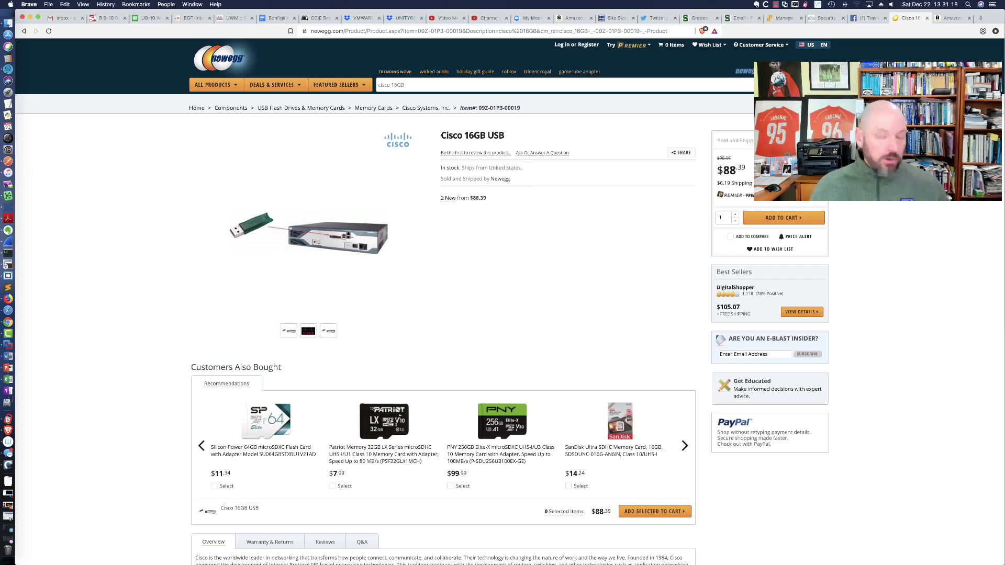
pyautogui.press('super+Tab')
pyautogui.press('super+Tab')
pyautogui.press('super+Tab')
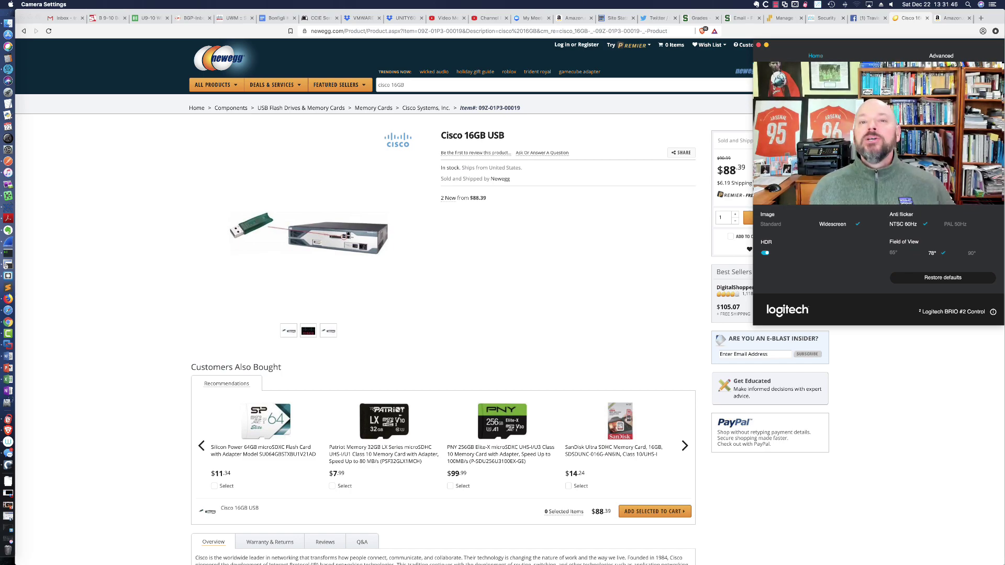
# Switch to the R10-3945 console in SecureCRT and log in with the router credentials.
pyautogui.click(605, 230)
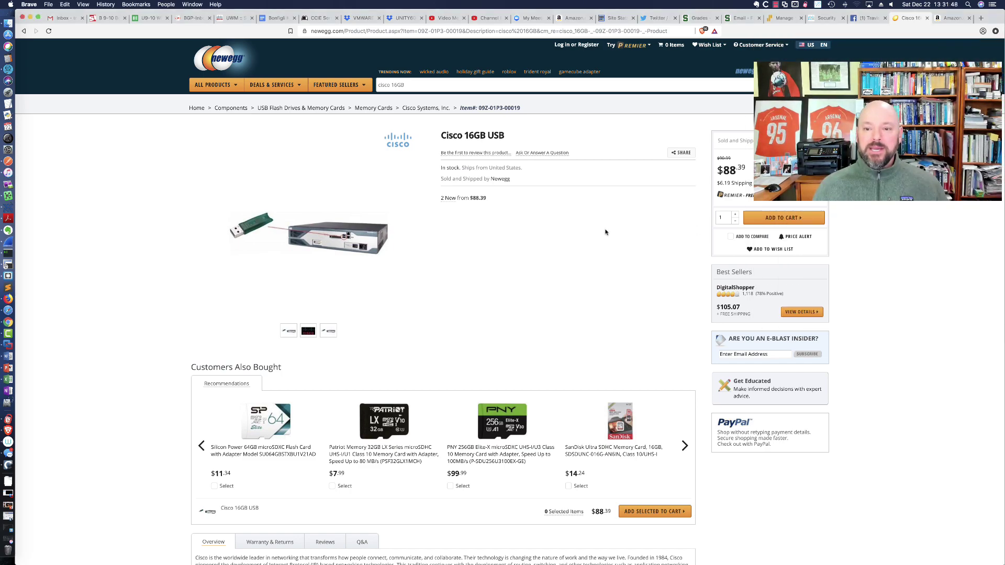
pyautogui.press('super+Tab')
pyautogui.press('super+Tab')
pyautogui.press('super+Tab')
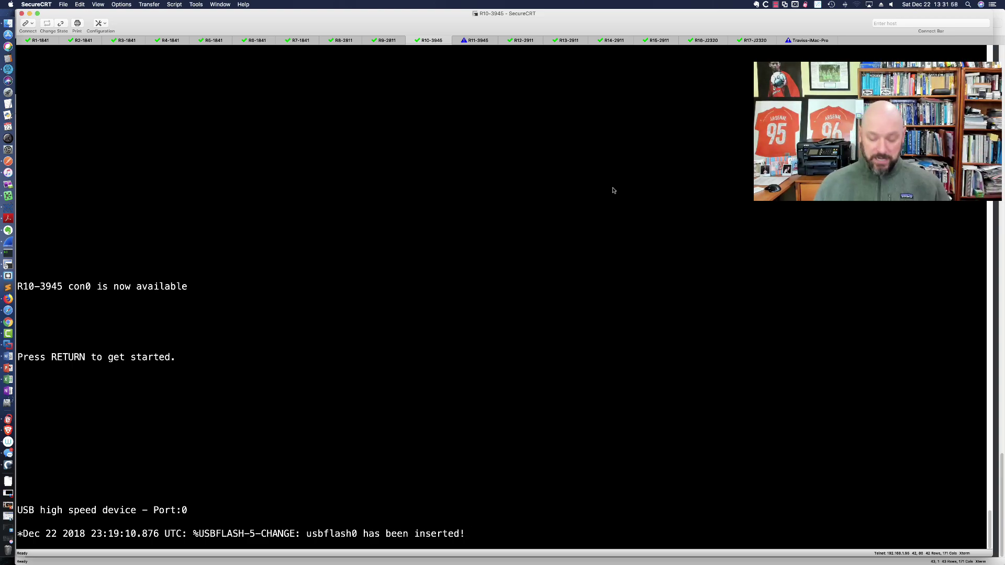
pyautogui.press('Return')
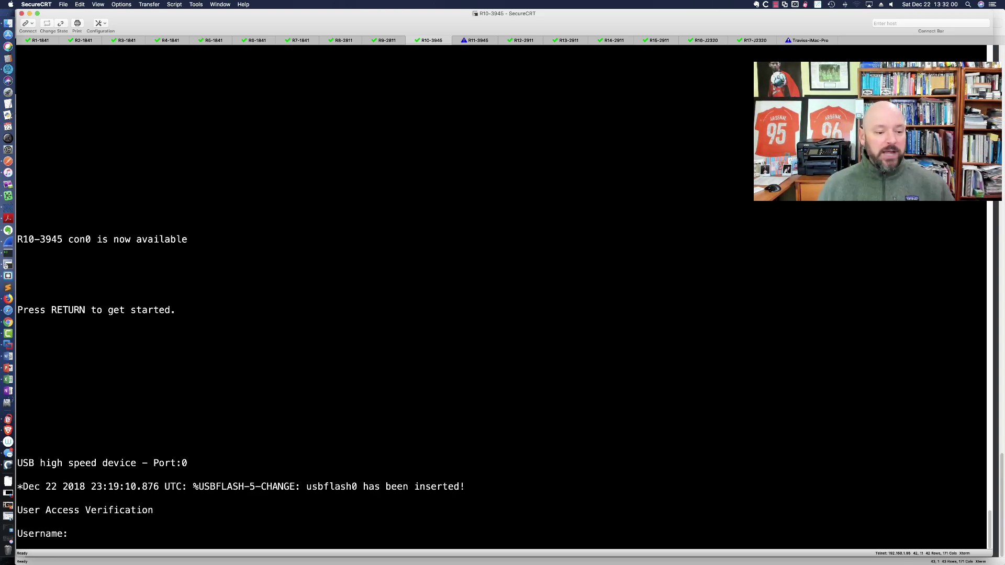
pyautogui.write('admin')
pyautogui.press('Return')
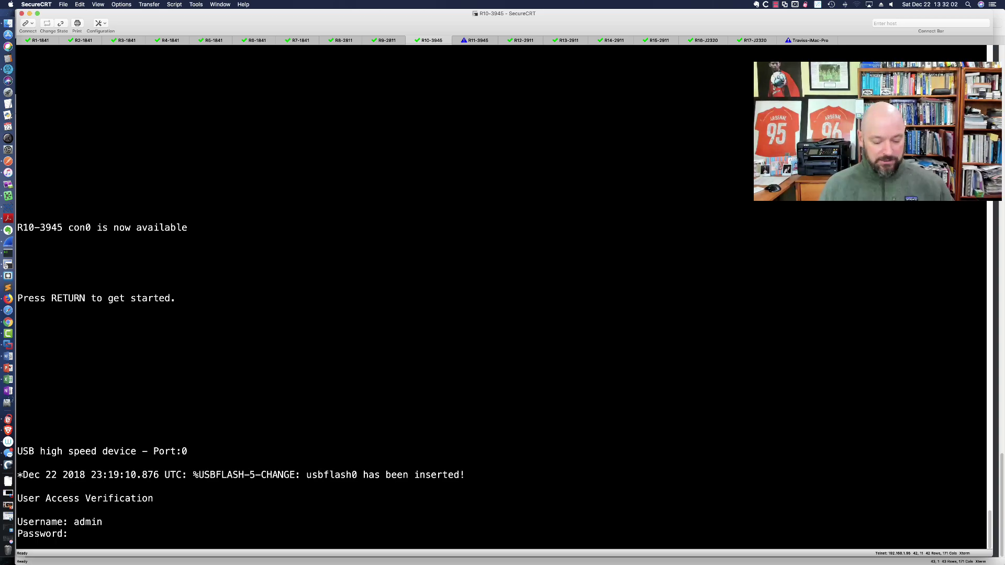
pyautogui.press('Return')
# Enter privileged mode with 'en' and list flash0 with dir, showing 15941632 bytes free.
pyautogui.press('Return')
pyautogui.press('Return')
pyautogui.press('Return')
pyautogui.write('en')
pyautogui.press('Return')
pyautogui.press('Return')
pyautogui.press('Return')
pyautogui.write('dir')
pyautogui.press('Return')
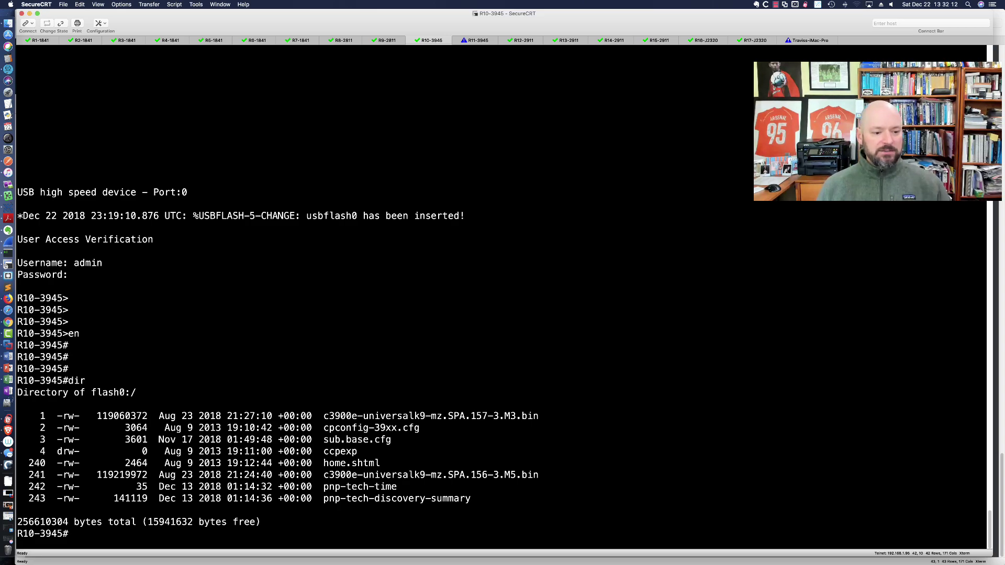
pyautogui.press('Return')
pyautogui.press('Return')
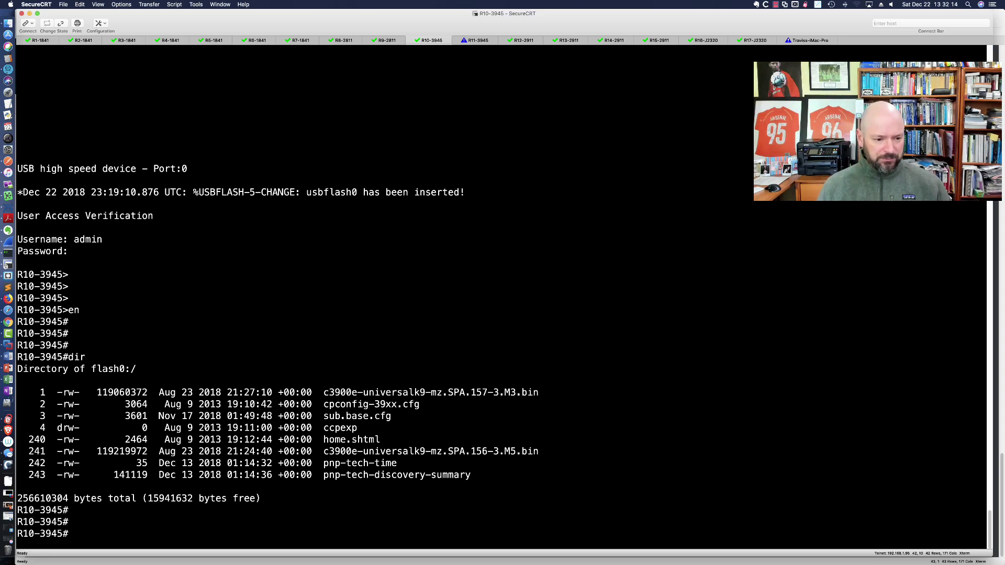
pyautogui.write('dir usbflash')
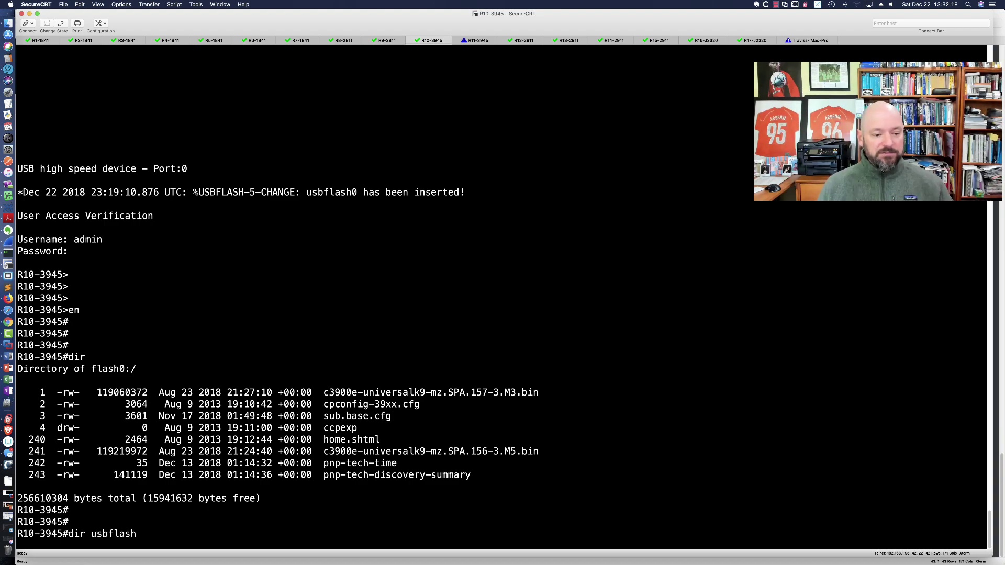
pyautogui.write('0:')
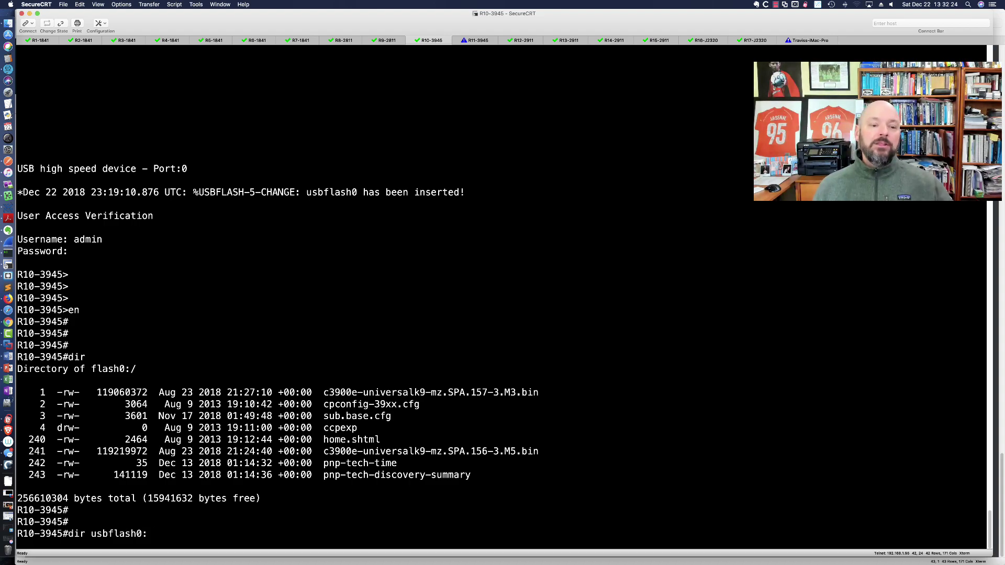
pyautogui.press('Return')
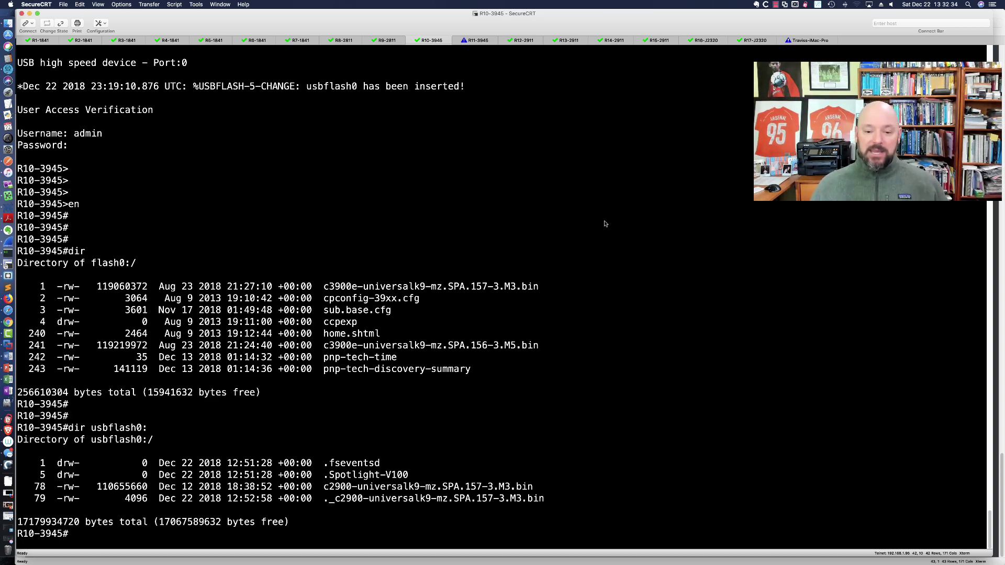
pyautogui.moveTo(323, 487); pyautogui.dragTo(533, 487)
pyautogui.click(588, 456)
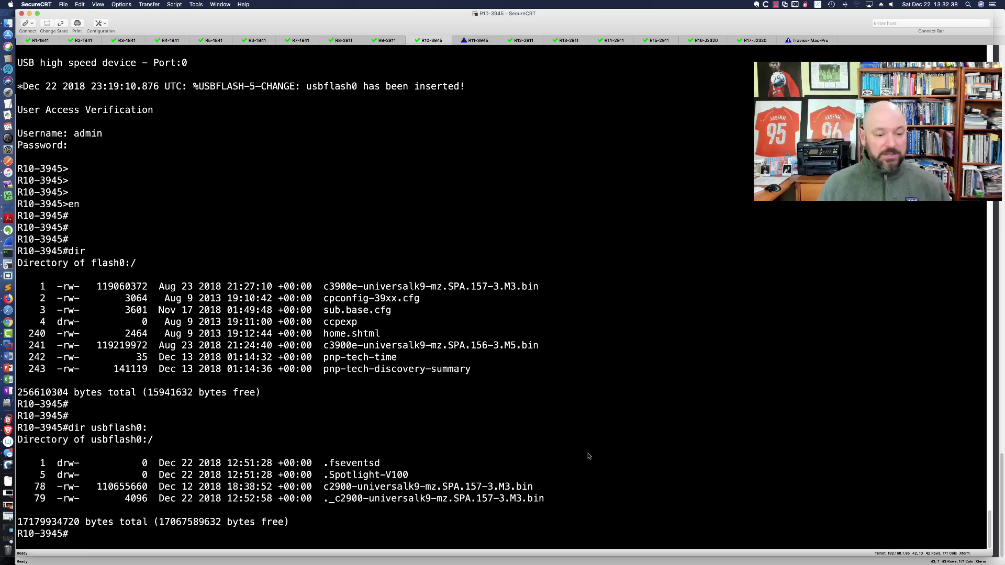
pyautogui.write('dir')
pyautogui.press('BackSpace')
pyautogui.press('BackSpace')
pyautogui.press('BackSpace')
pyautogui.write('el')
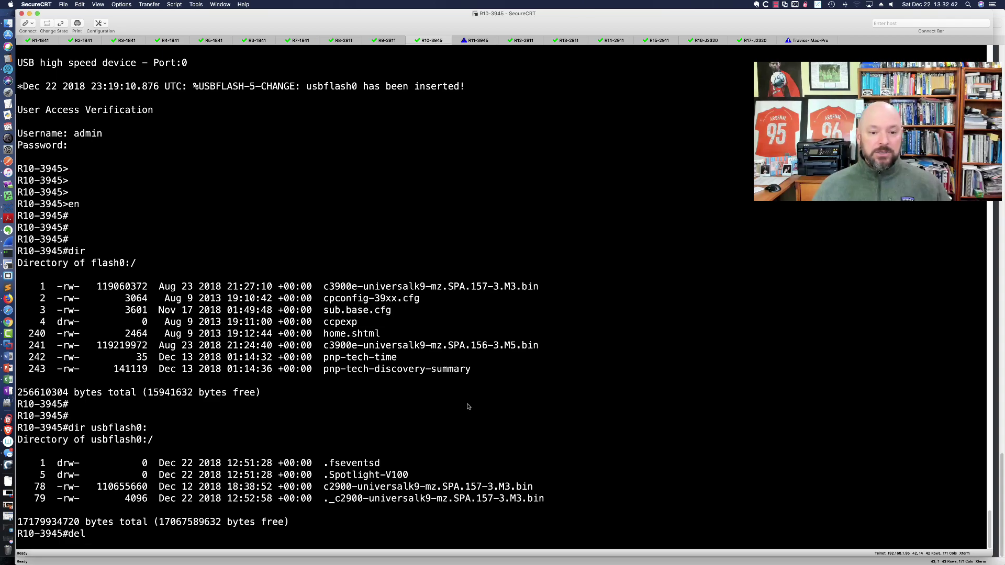
pyautogui.scroll(2, 413, 351)
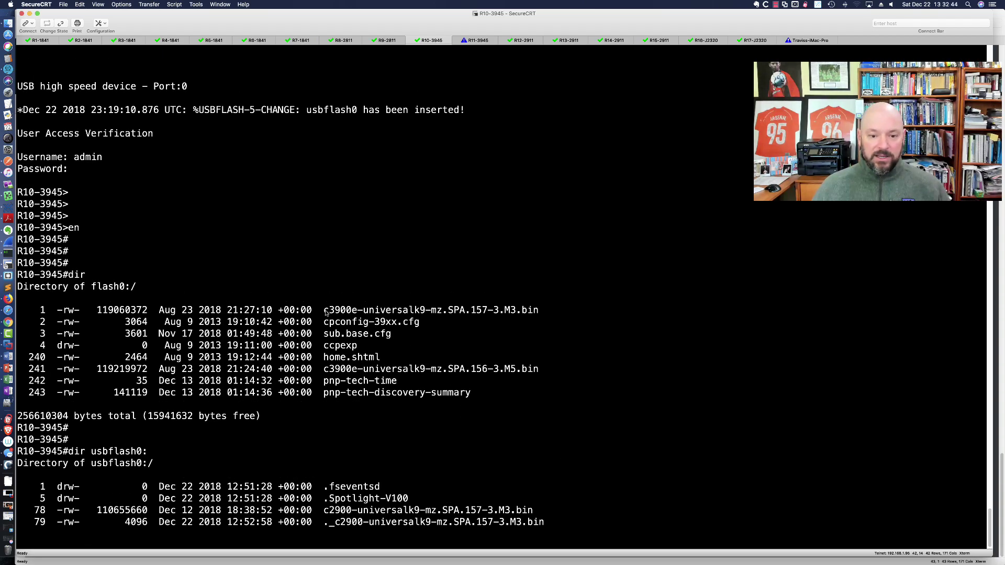
pyautogui.scroll(-2, 476, 352)
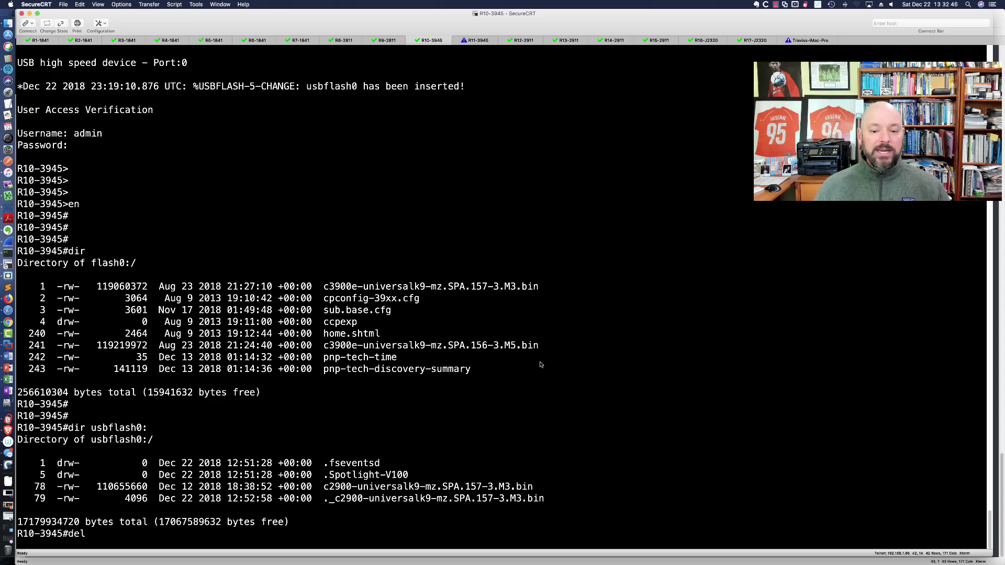
# Run 'copy usbflash0:c2900-universalk9-mz.SPA.157-3.M3.bin flash:' accepting the default destination name.
pyautogui.press('BackSpace')
pyautogui.press('BackSpace')
pyautogui.write('copy usb')
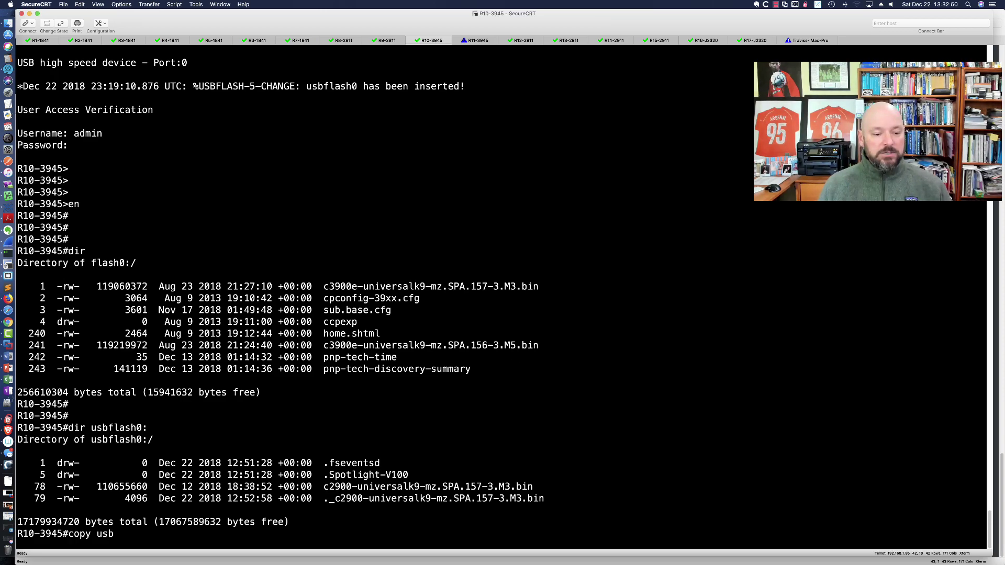
pyautogui.write('flash0:')
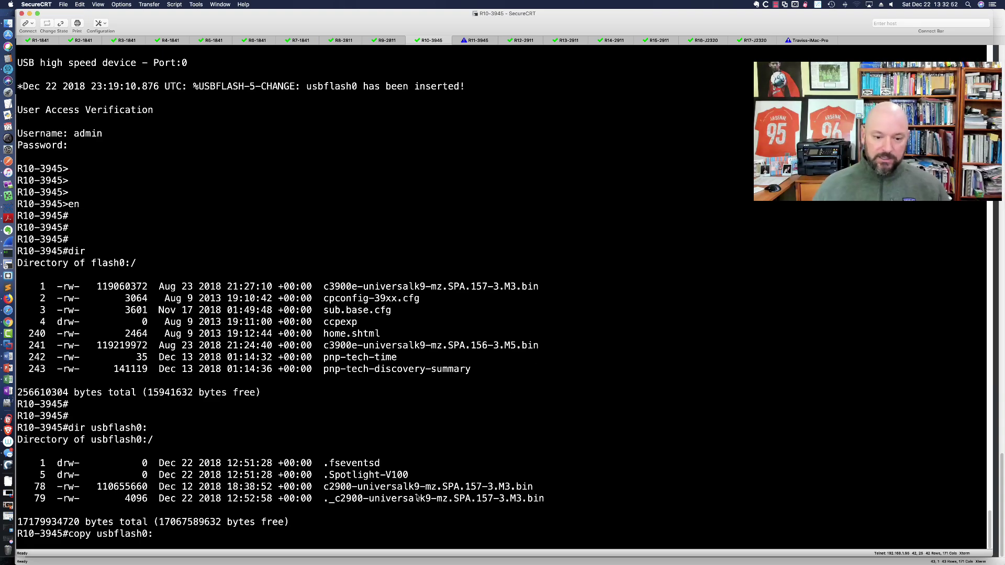
pyautogui.moveTo(325, 487); pyautogui.dragTo(532, 491)
pyautogui.press('super+c')
pyautogui.press('super+v')
pyautogui.write('flash')
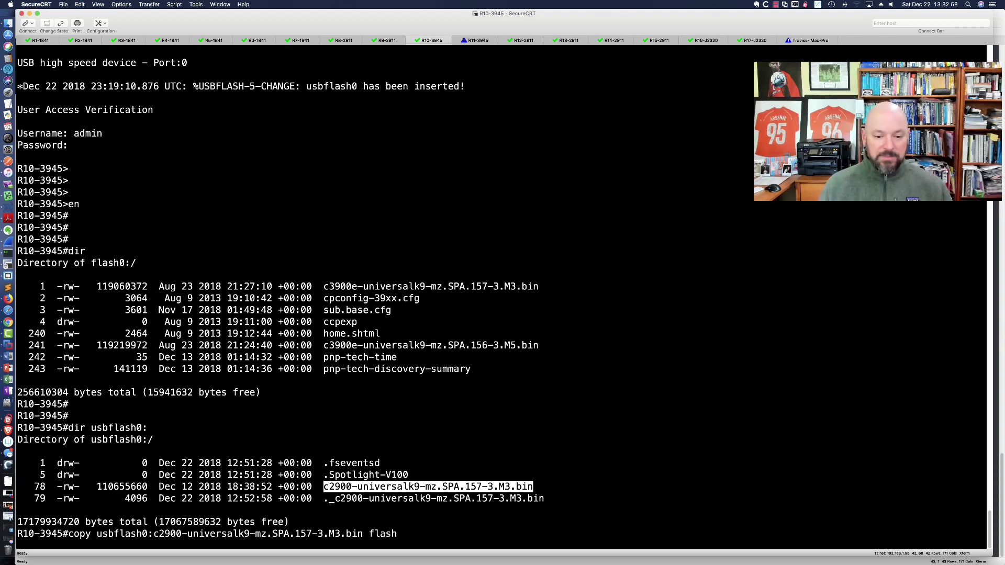
pyautogui.write(':')
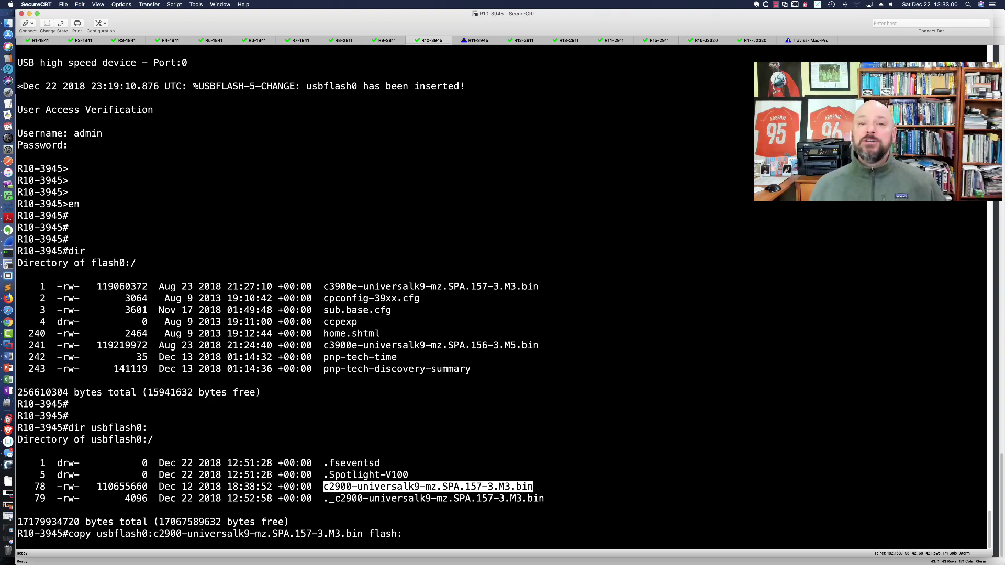
pyautogui.press('Return')
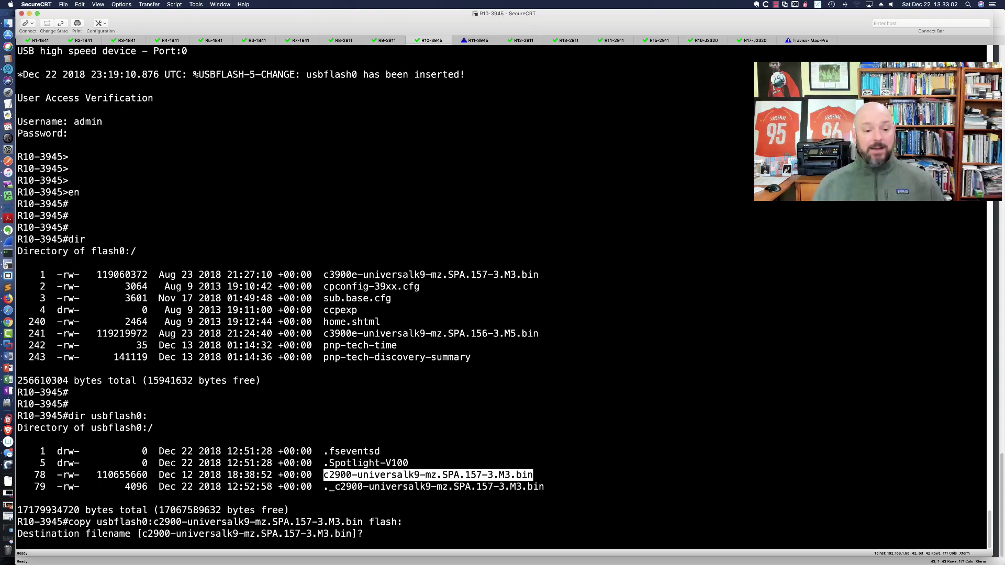
pyautogui.press('Return')
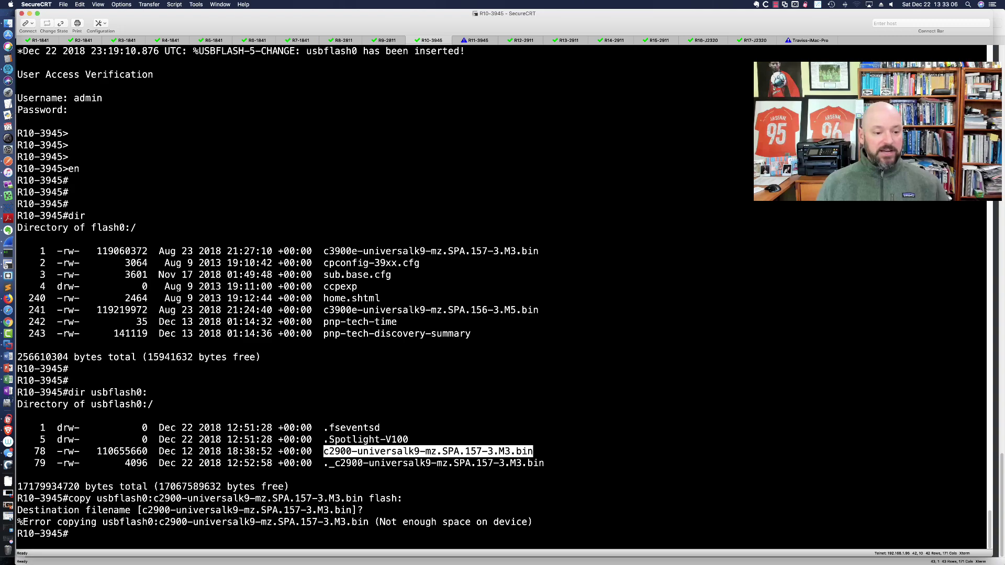
# Delete c3900e-universalk9-mz.SPA.156-3.M5.bin from flash, then rerun the copy command.
pyautogui.write('del')
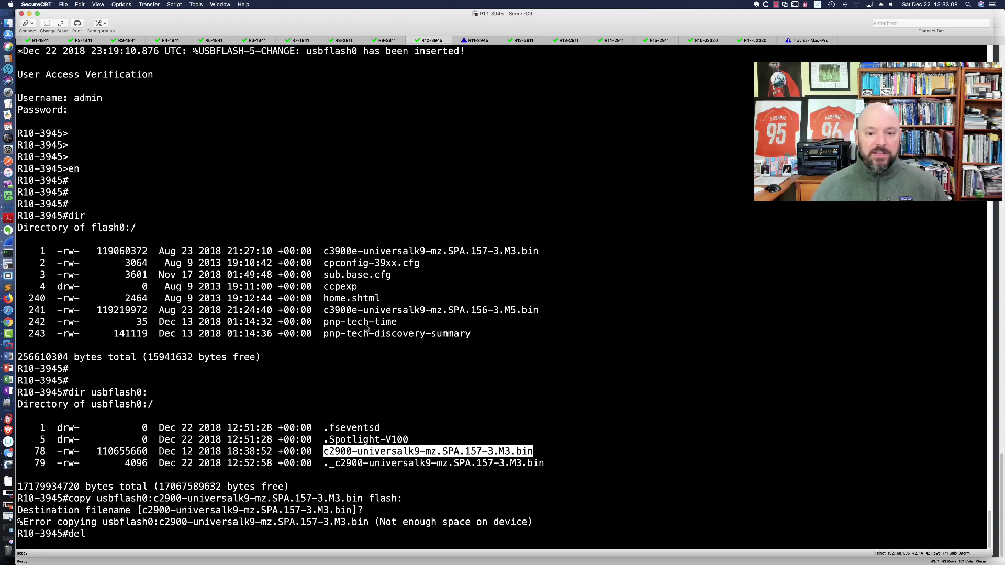
pyautogui.moveTo(328, 311); pyautogui.dragTo(538, 311)
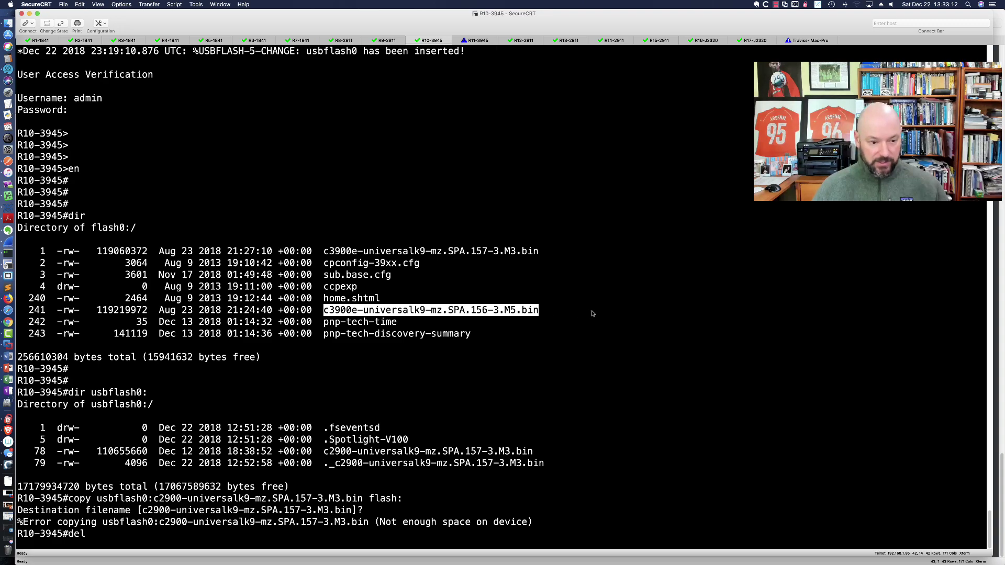
pyautogui.press('super+v')
pyautogui.press('Return')
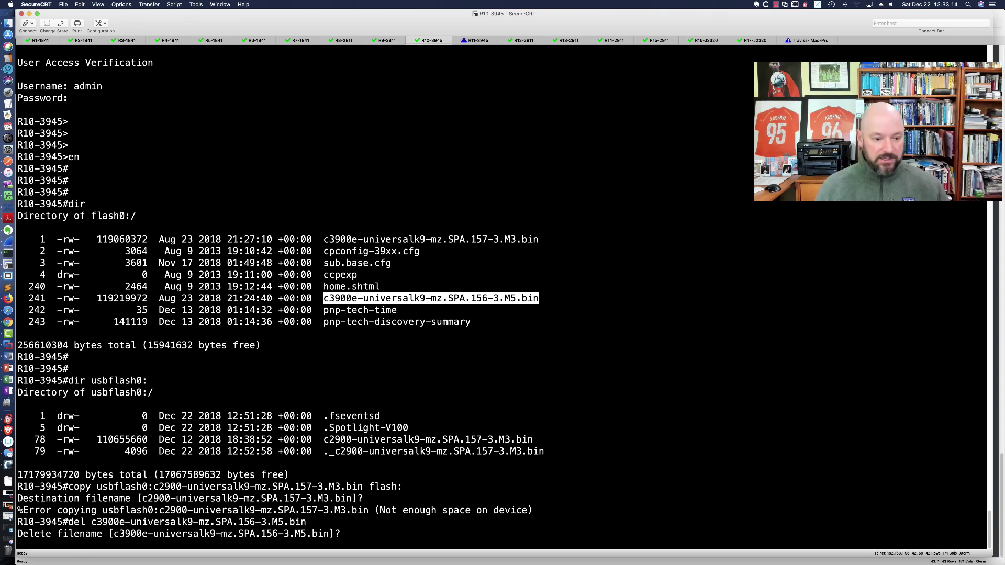
pyautogui.press('Return')
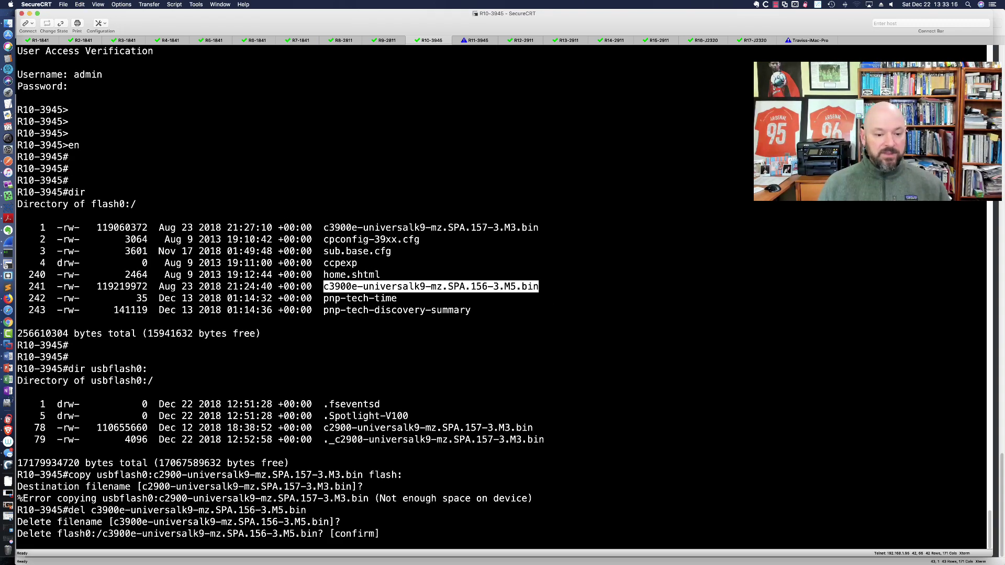
pyautogui.press('Return')
pyautogui.press('Return')
pyautogui.press('Up')
pyautogui.press('Up')
pyautogui.press('Return')
pyautogui.press('Return')
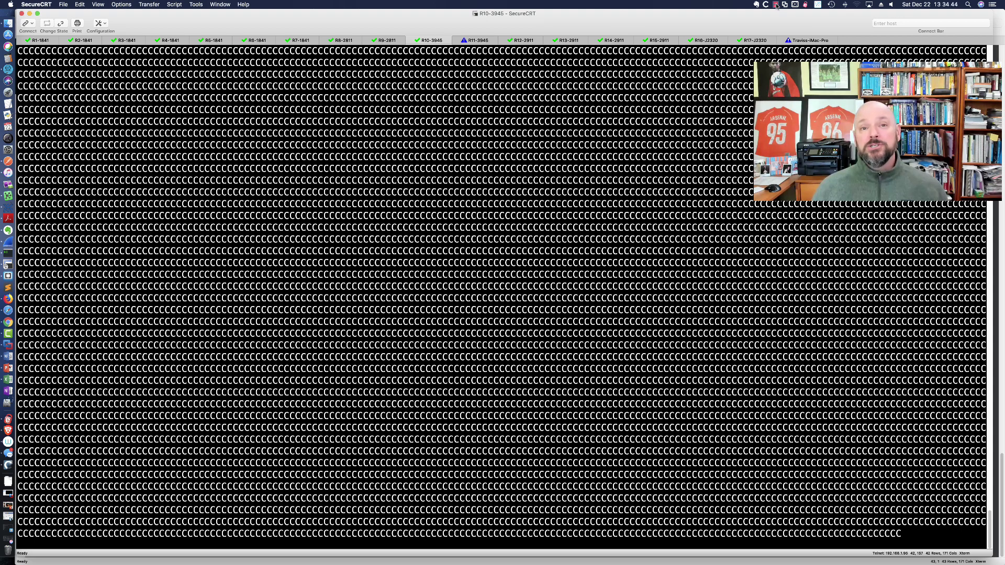
# Verify the copied c2900 image in flash with dir, showing 24506368 bytes free.
pyautogui.click(775, 5)
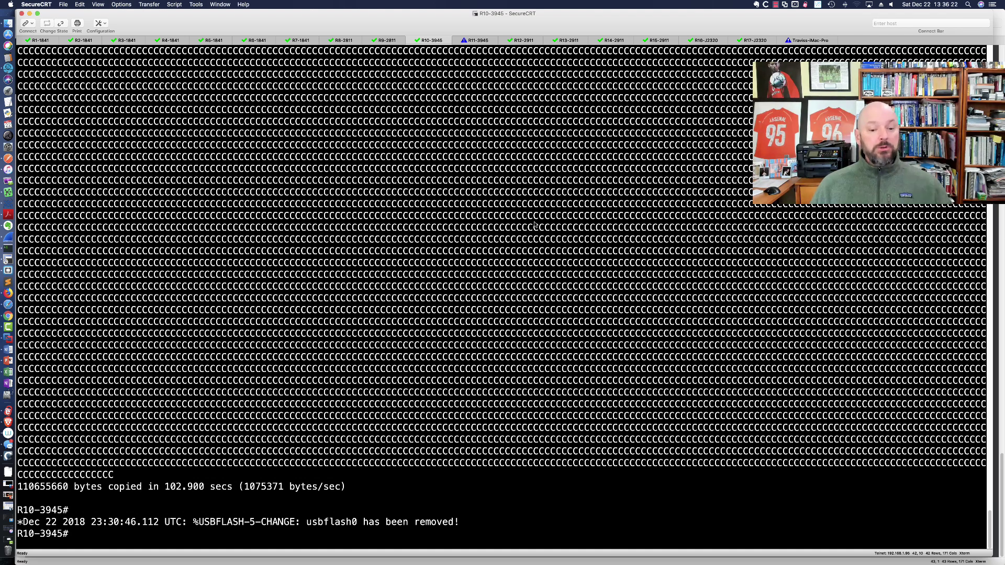
pyautogui.moveTo(463, 526); pyautogui.dragTo(199, 522)
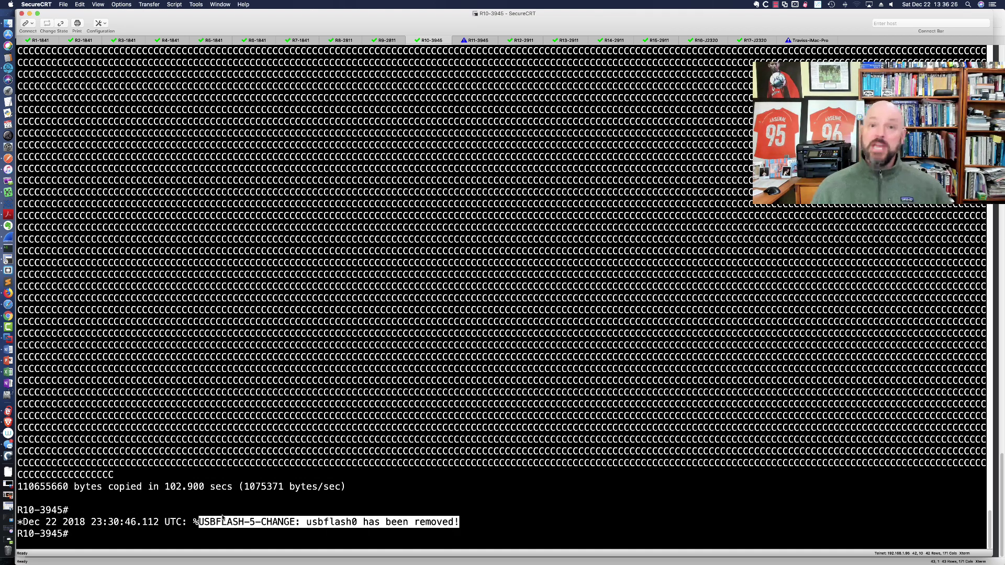
pyautogui.click(490, 514)
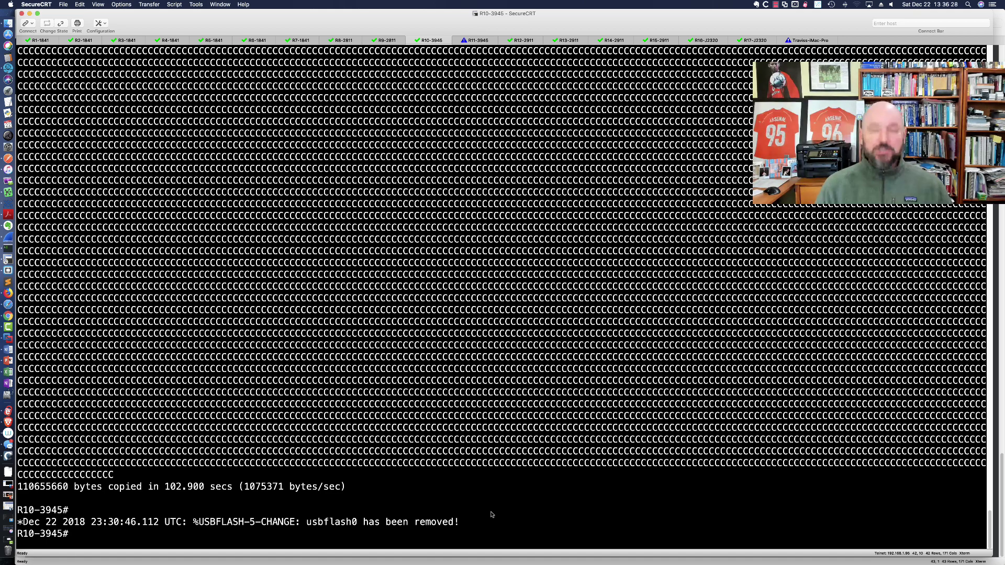
pyautogui.write('dir')
pyautogui.press('Return')
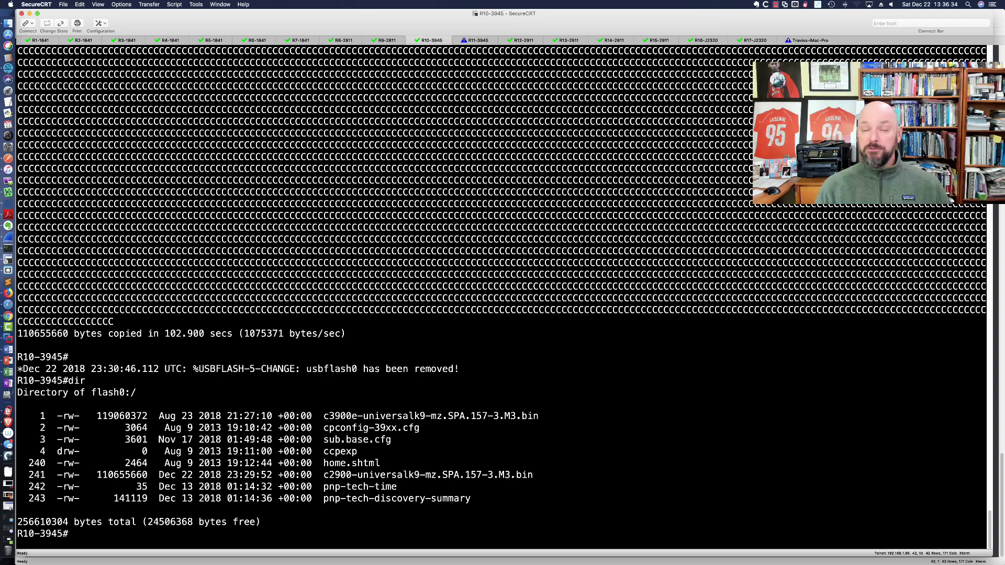
# Delete c2900-universalk9-mz.SPA.157-3.M3.bin from flash and confirm both prompts.
pyautogui.write('del')
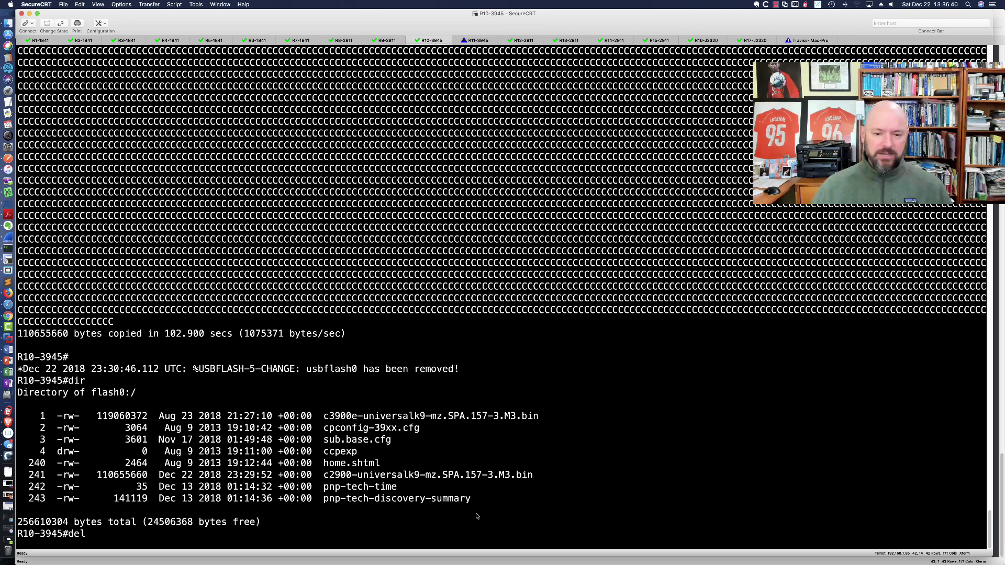
pyautogui.moveTo(323, 475); pyautogui.dragTo(532, 476)
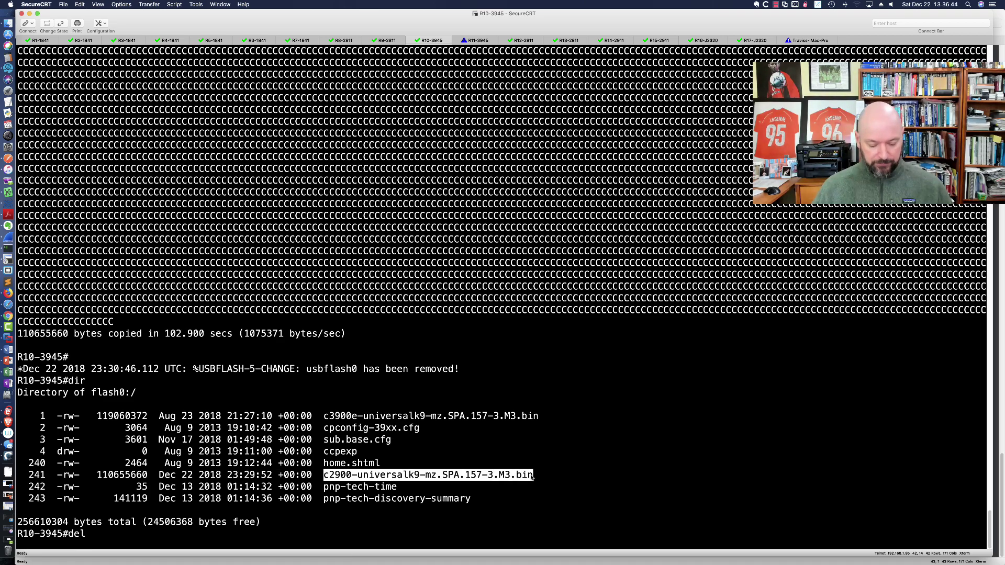
pyautogui.press('super+v')
pyautogui.press('Return')
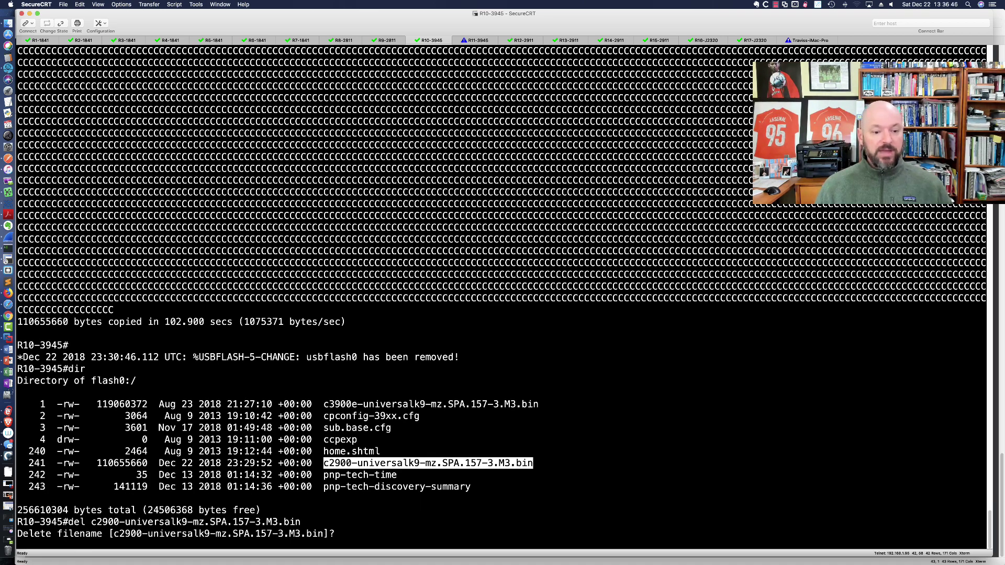
pyautogui.press('Return')
pyautogui.press('Return')
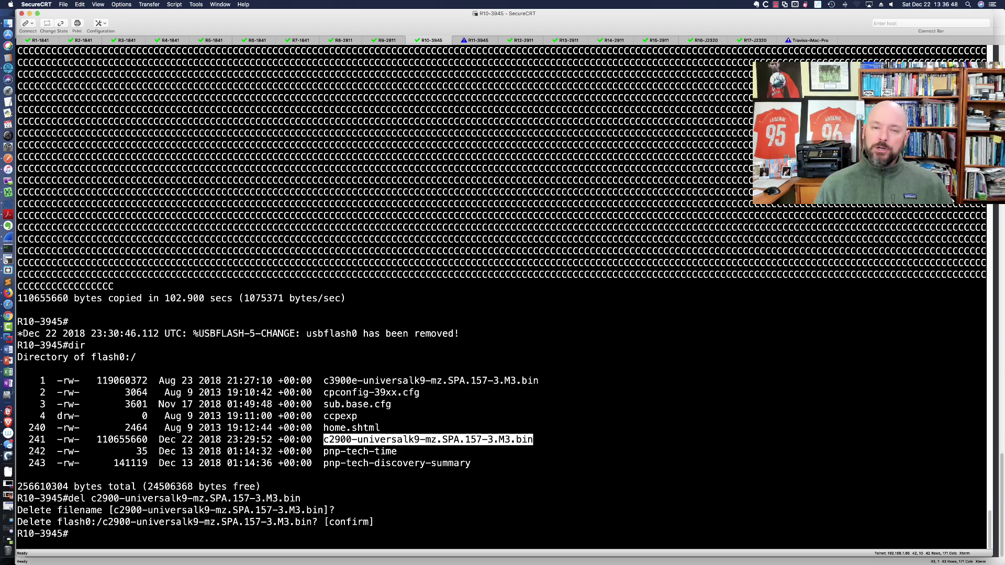
pyautogui.press('Return')
pyautogui.press('Return')
pyautogui.press('Return')
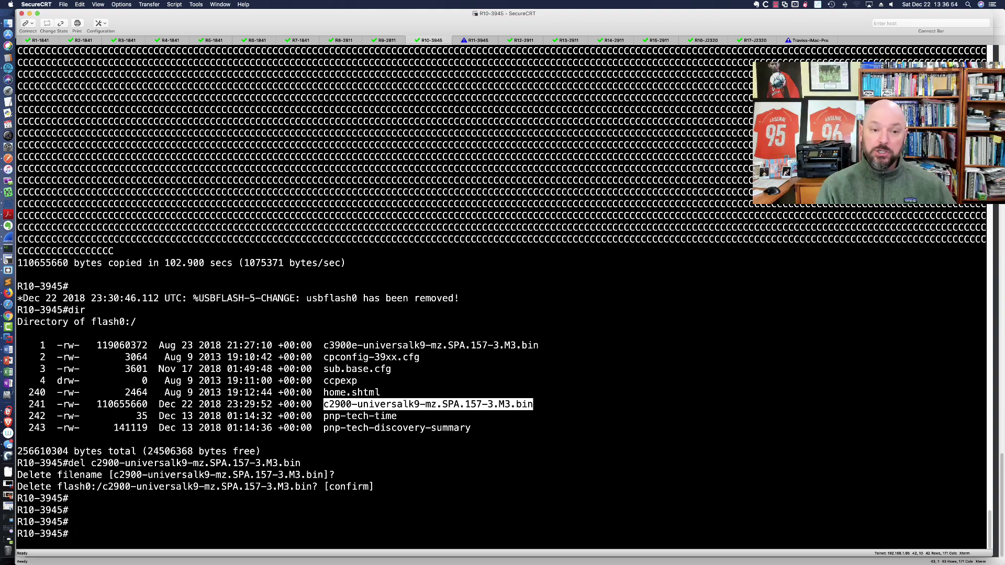
# Switch to the Logitech Camera Settings panel.
pyautogui.press('super+Tab')
pyautogui.press('super+Tab')
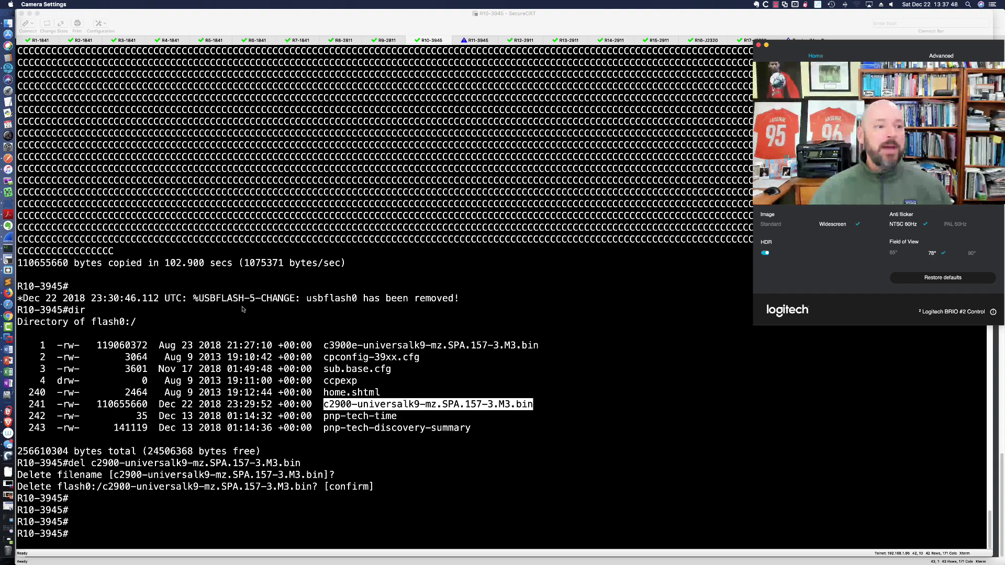
# Copy the asa992-36-lfbff-k8.SPA file from the Downloads folder in Finder.
pyautogui.click(8, 23)
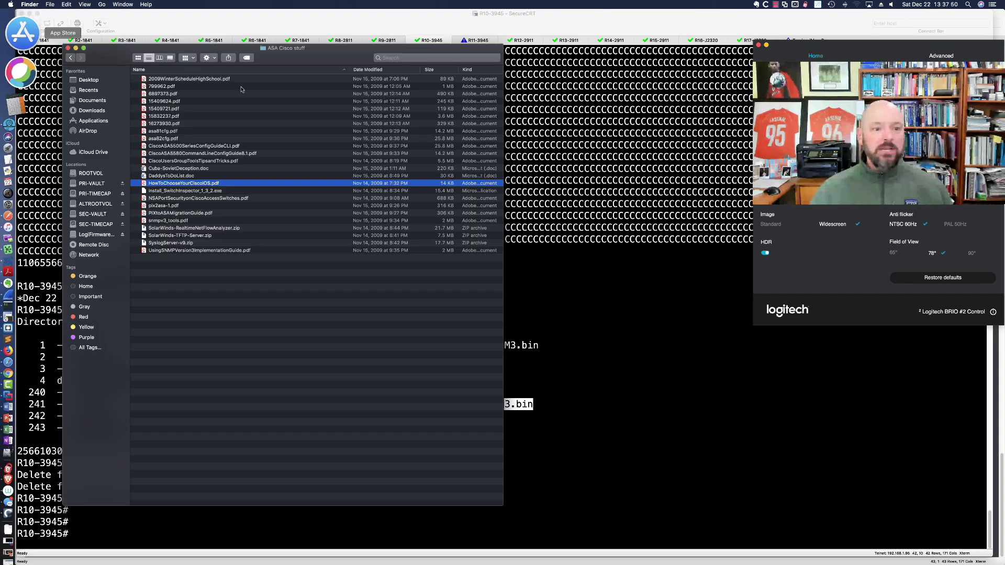
pyautogui.click(93, 111)
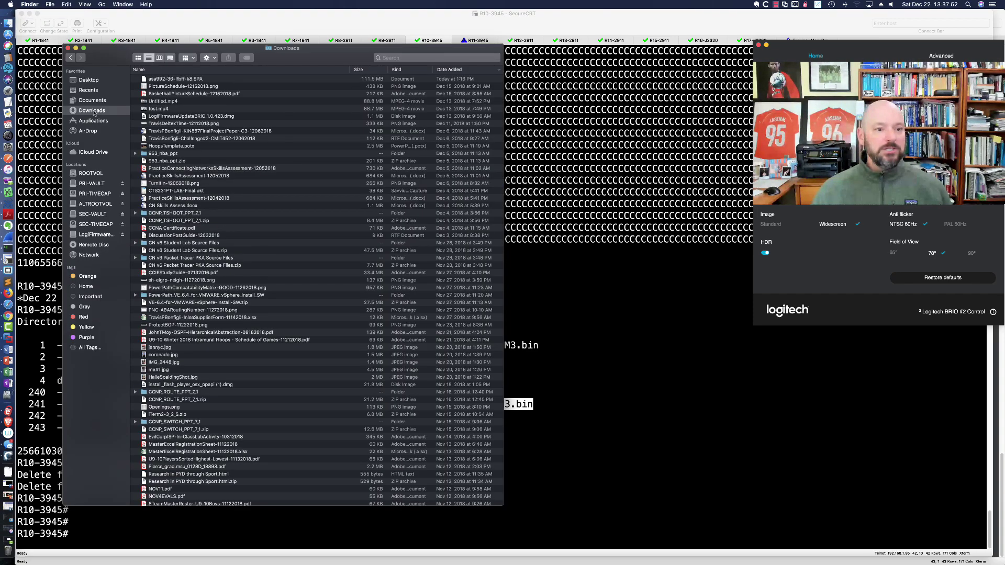
pyautogui.click(174, 79)
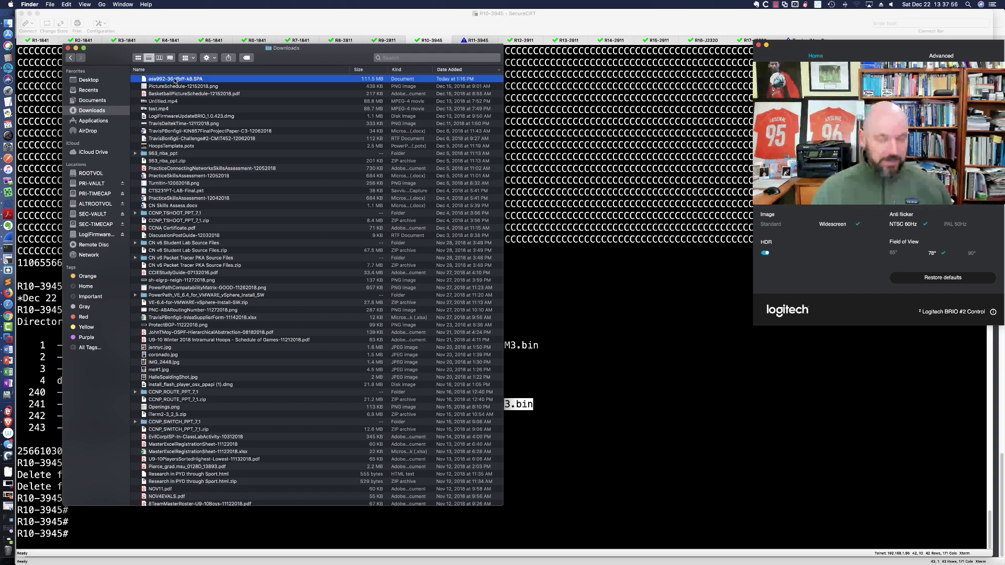
pyautogui.rightClick(175, 79)
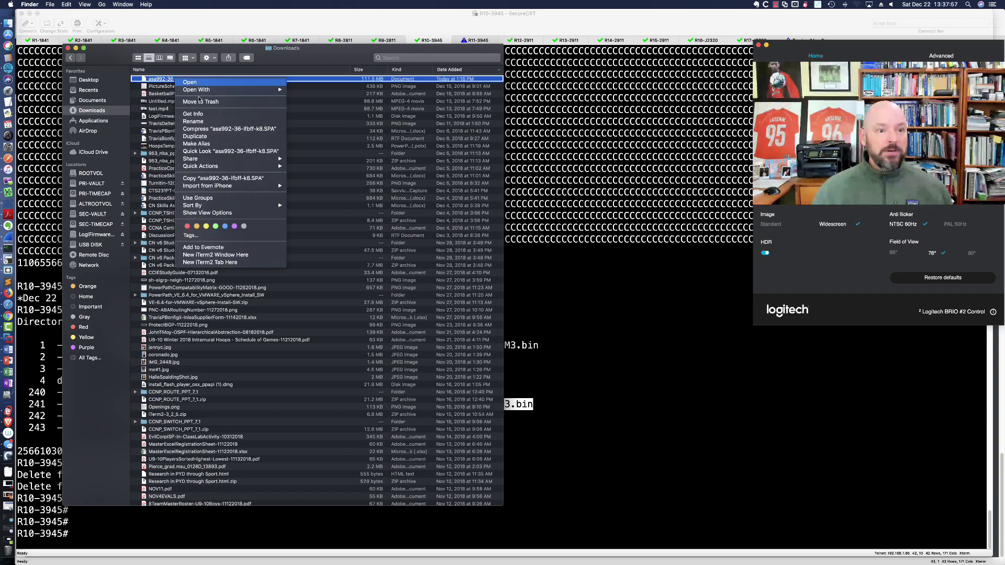
pyautogui.click(216, 179)
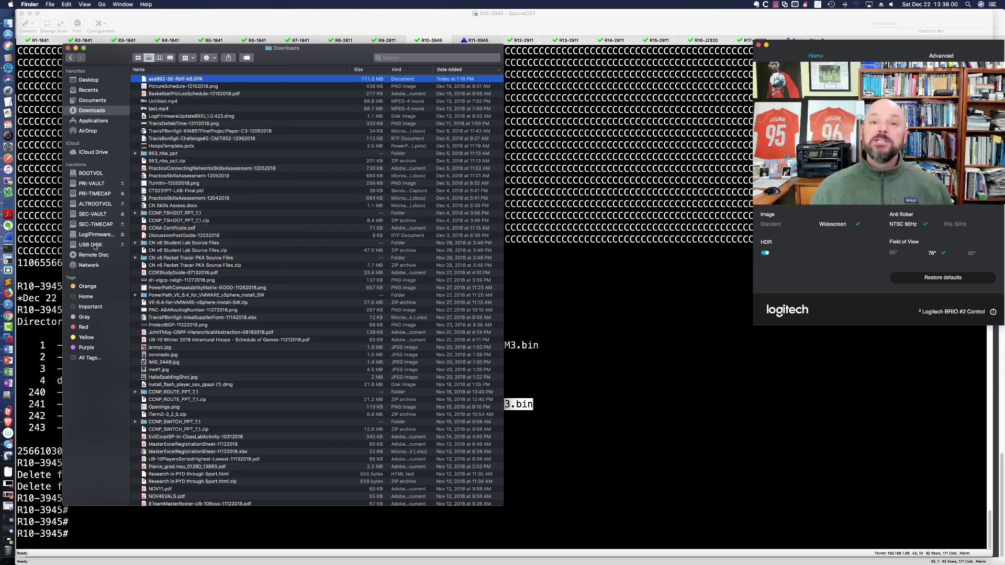
# Paste the ASA image onto the USB DISK, then eject the drive.
pyautogui.click(94, 245)
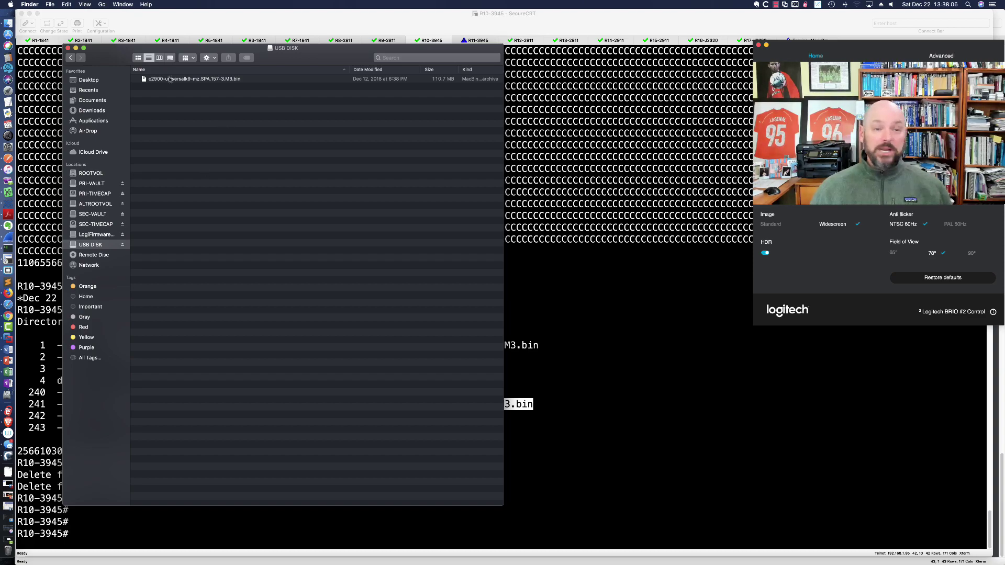
pyautogui.rightClick(215, 132)
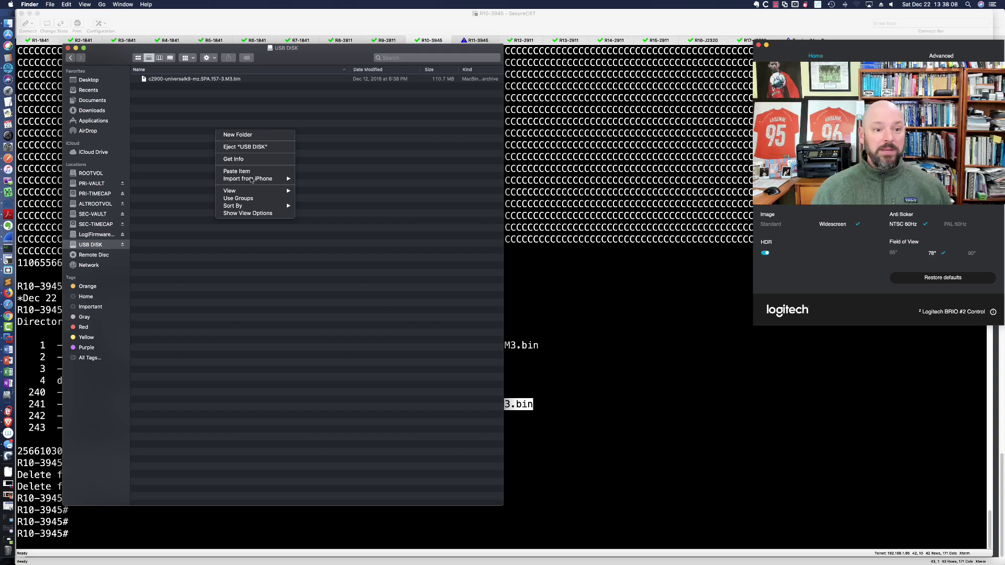
pyautogui.click(248, 171)
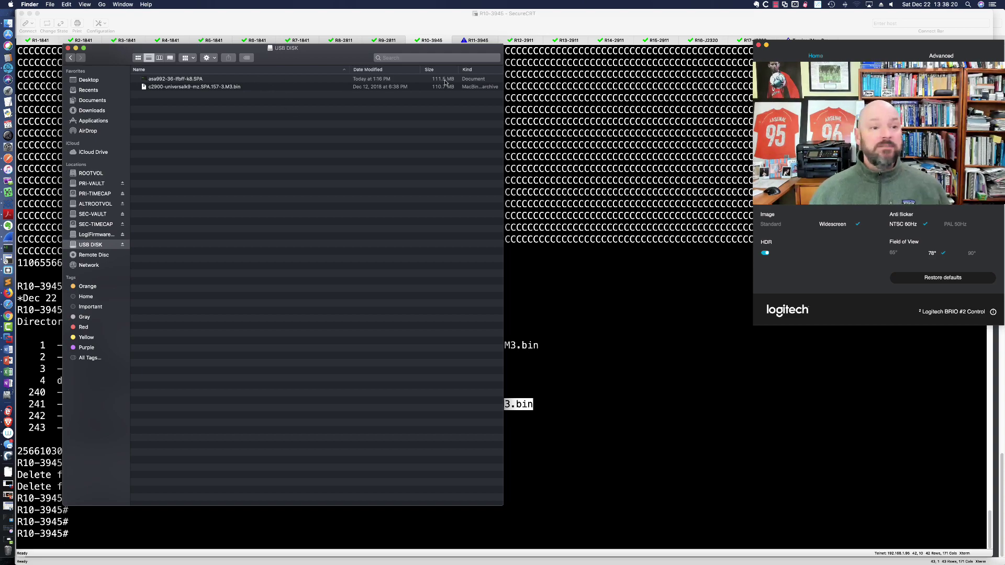
pyautogui.click(122, 245)
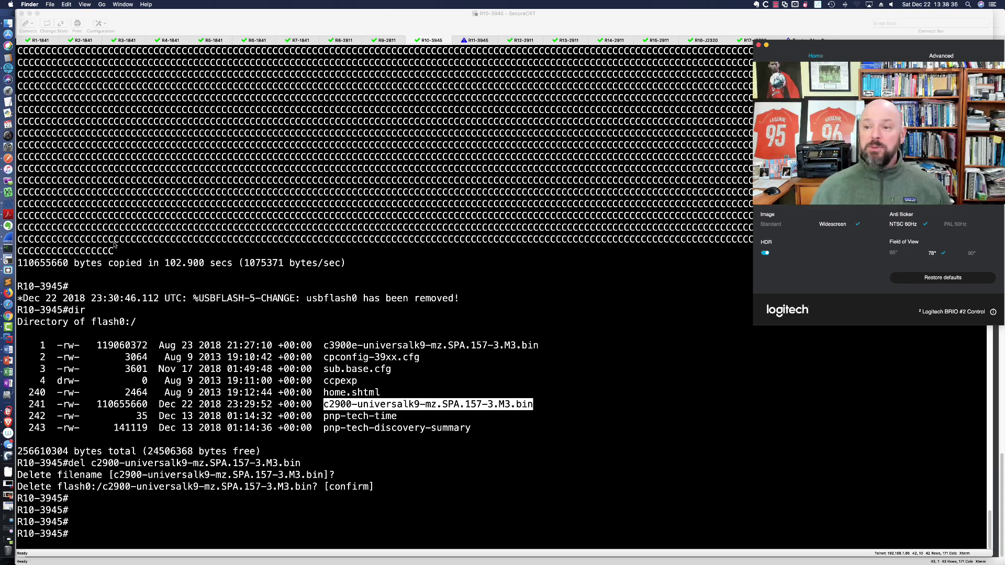
# Bring SecureCRT forward and switch to the R5-1841 tab with the ciscoasa console.
pyautogui.click(455, 276)
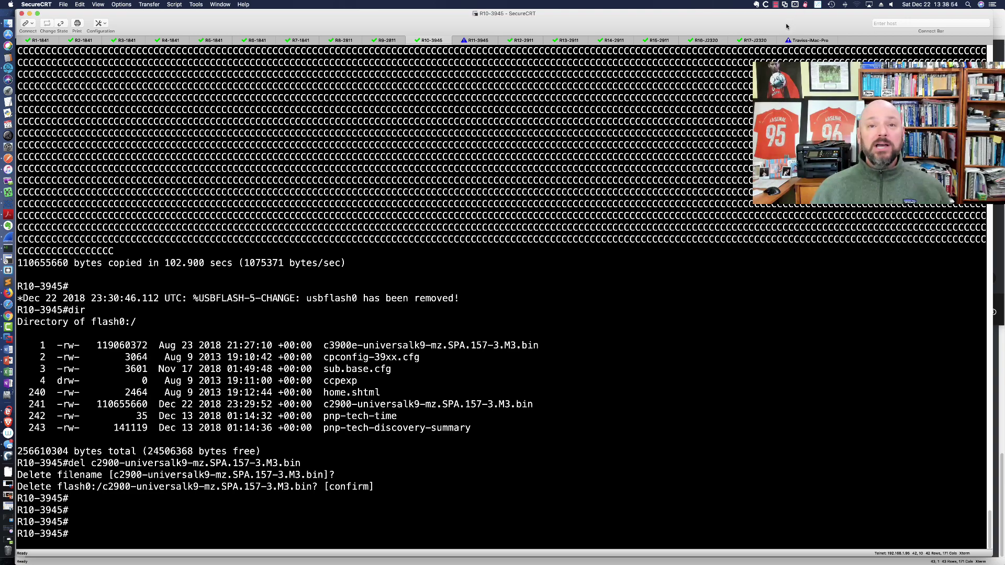
pyautogui.click(775, 5)
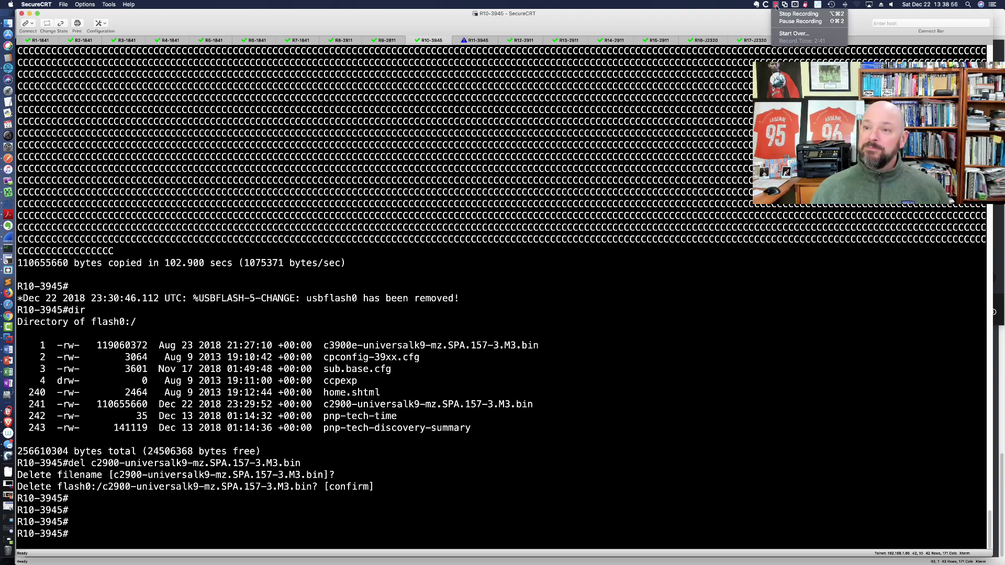
pyautogui.click(800, 22)
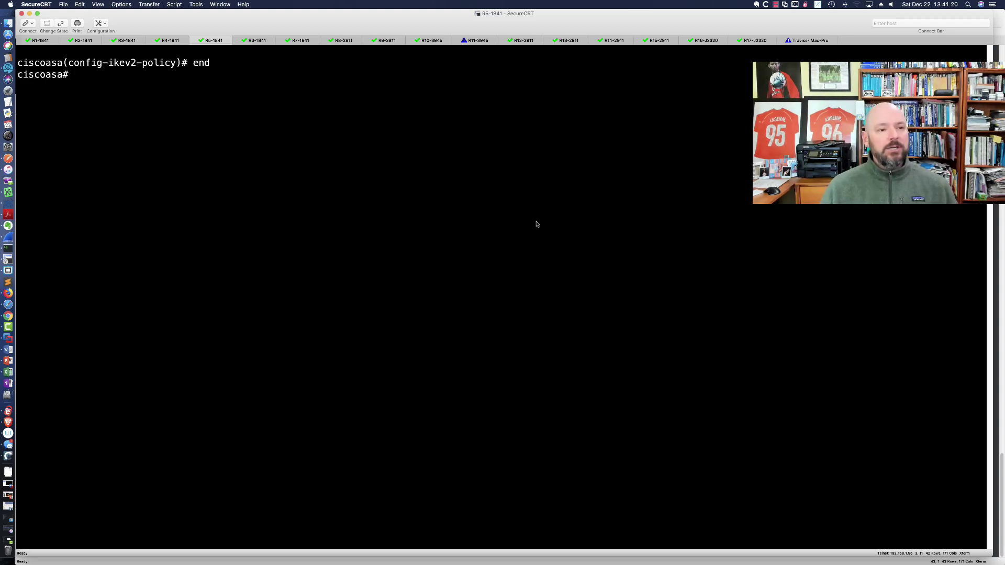
# Check the dir options and list the USB drive with 'dir disk1:'.
pyautogui.write('dir ?')
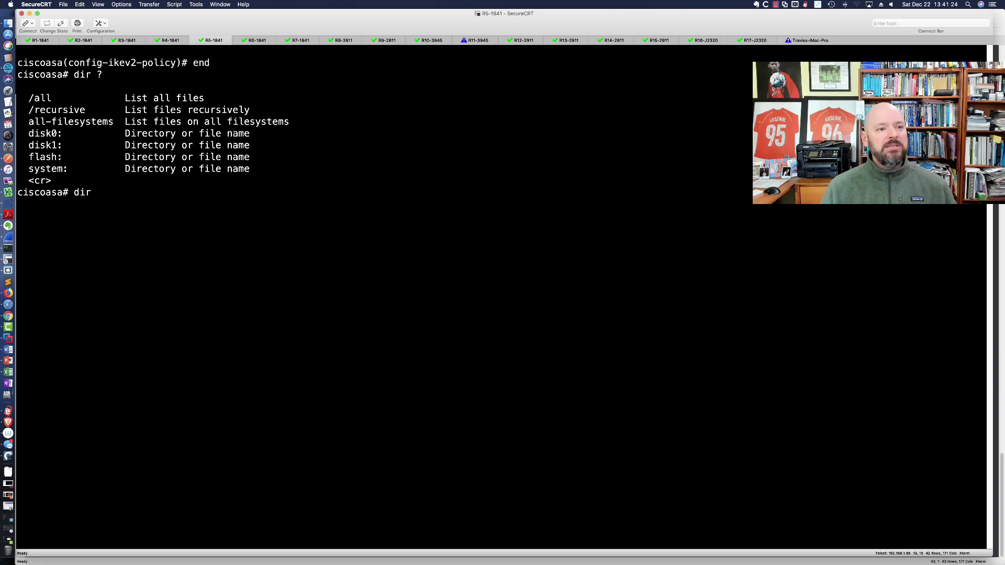
pyautogui.write('dir')
pyautogui.press('BackSpace')
pyautogui.press('BackSpace')
pyautogui.press('BackSpace')
pyautogui.press('BackSpace')
pyautogui.write('disk')
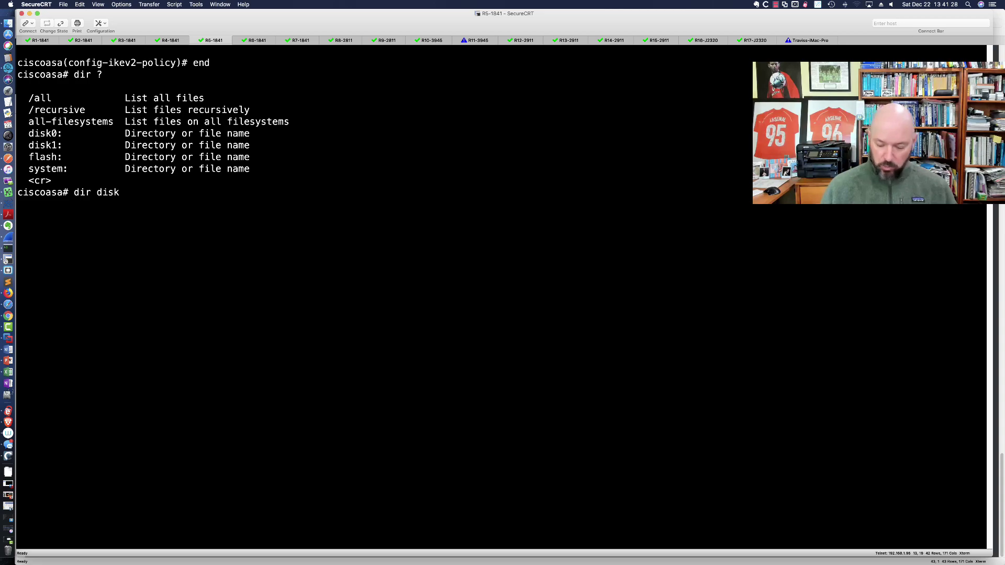
pyautogui.write('1:')
pyautogui.press('Return')
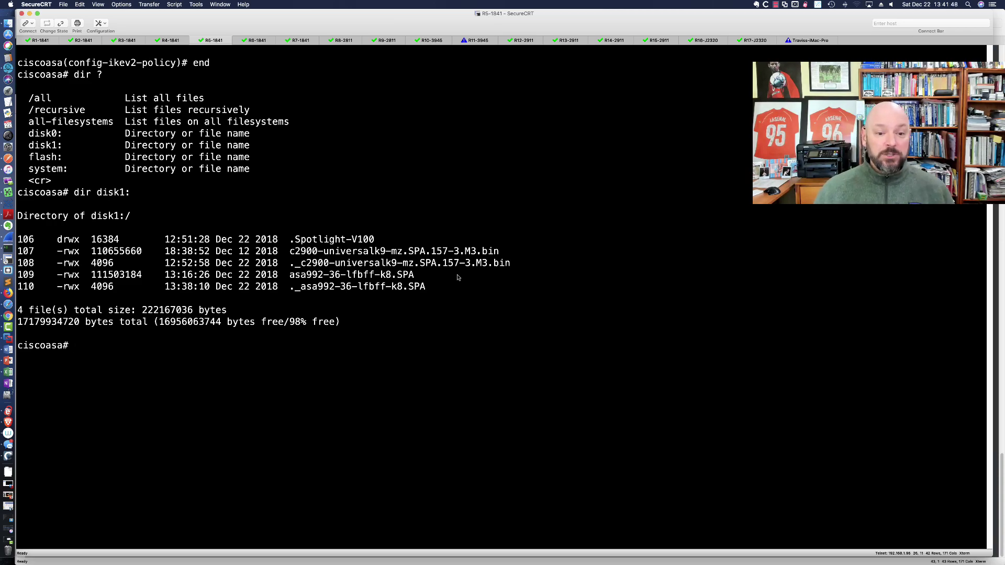
pyautogui.moveTo(310, 276); pyautogui.dragTo(413, 276)
pyautogui.click(553, 256)
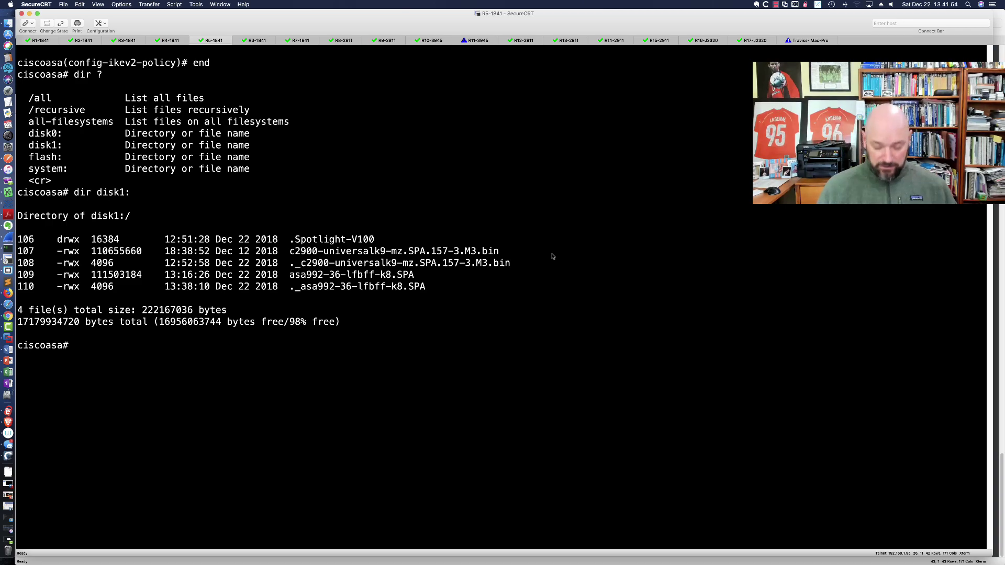
pyautogui.write('dir')
pyautogui.press('Return')
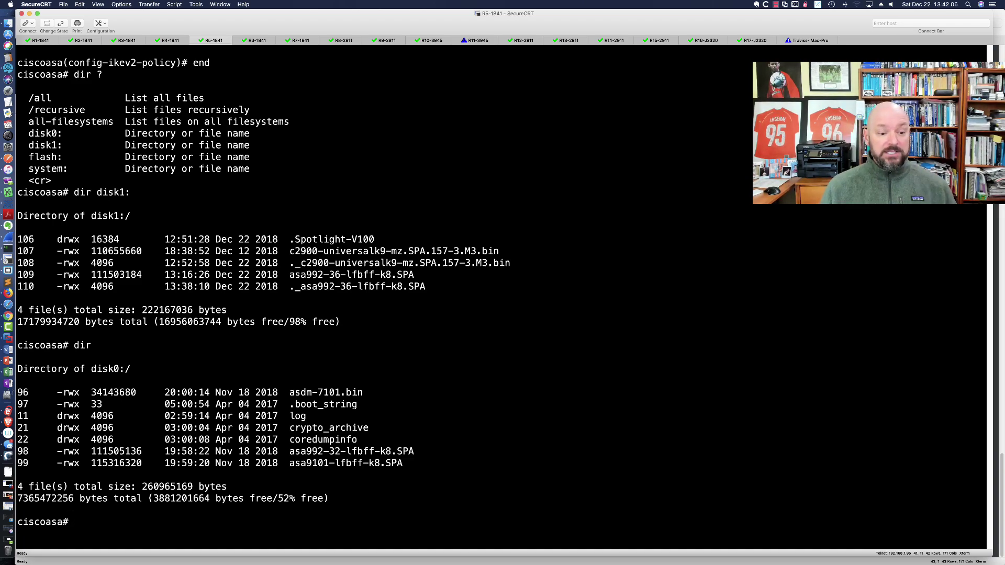
# Delete the old asa992-32-lfbff-k8.SPA image from disk0 and confirm.
pyautogui.write('del')
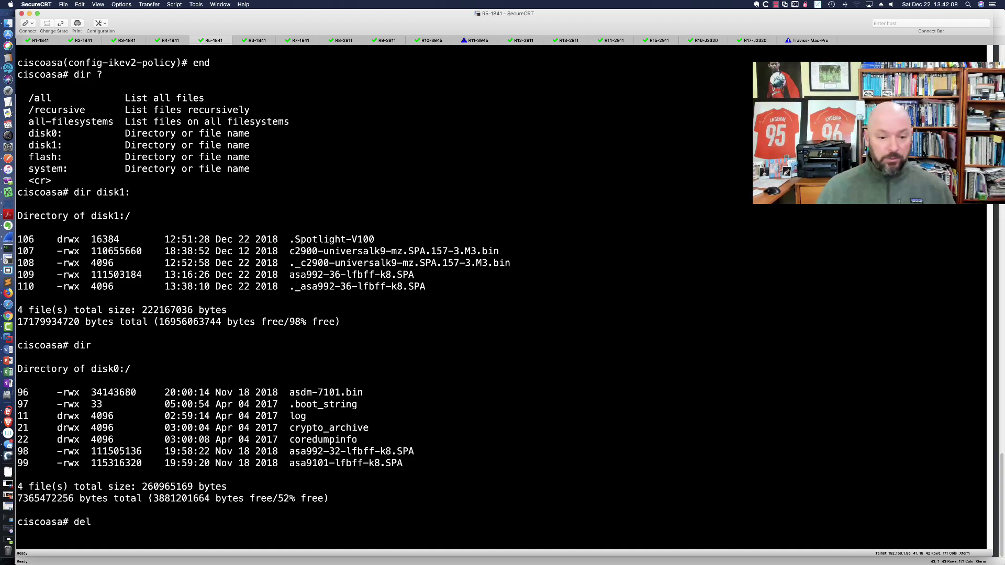
pyautogui.moveTo(290, 451); pyautogui.dragTo(413, 451)
pyautogui.press('super+c')
pyautogui.press('super+v')
pyautogui.press('Return')
pyautogui.press('Return')
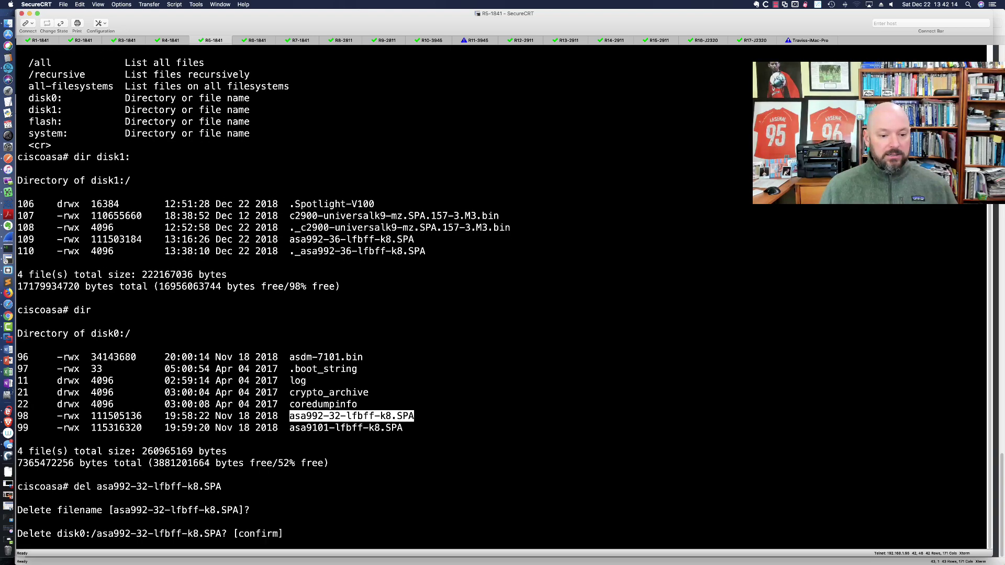
pyautogui.press('Return')
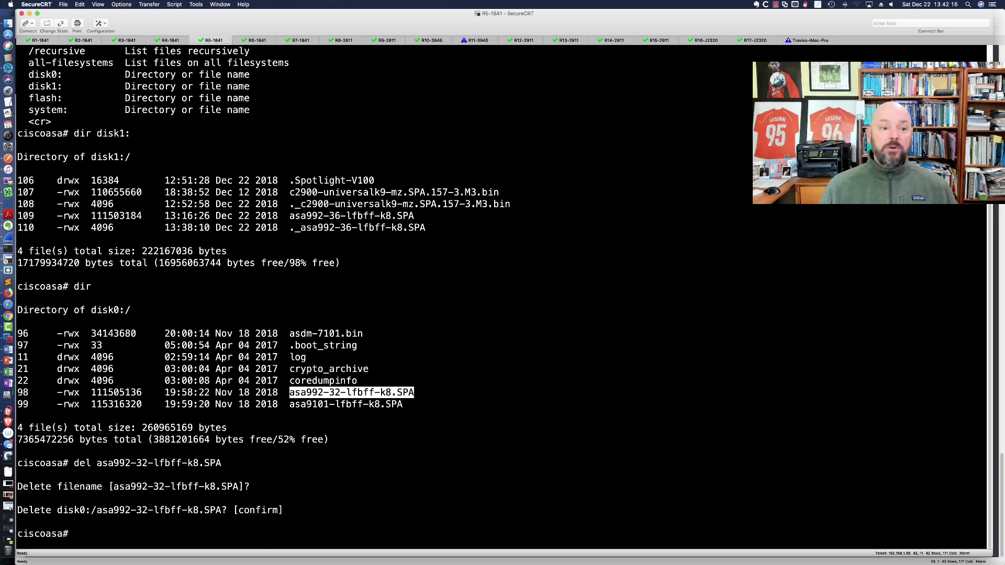
# Run 'copy disk1:asa992-36-lfbff-k8.SPA flash:' and accept the default filenames.
pyautogui.write('copy disk1:')
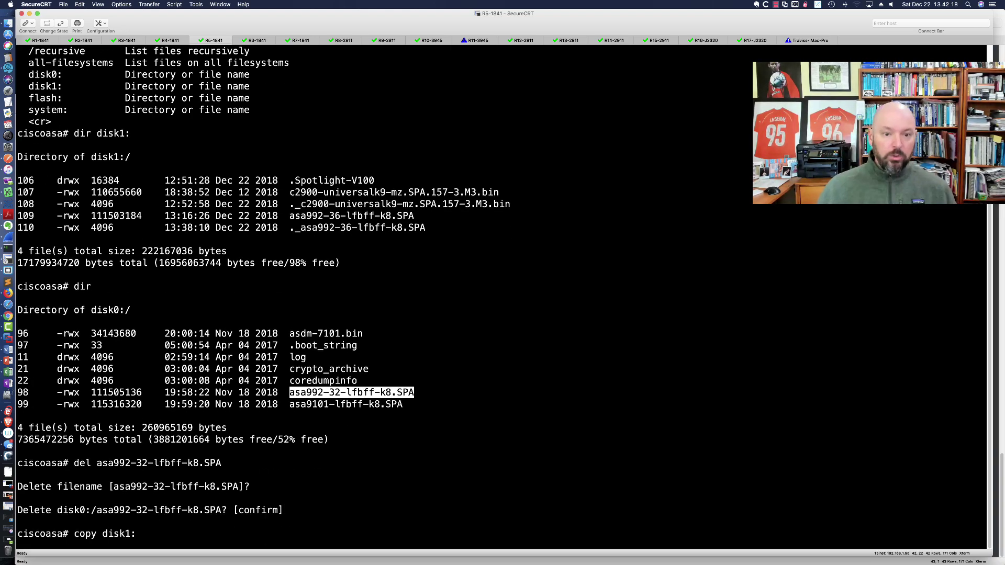
pyautogui.moveTo(291, 216); pyautogui.dragTo(412, 219)
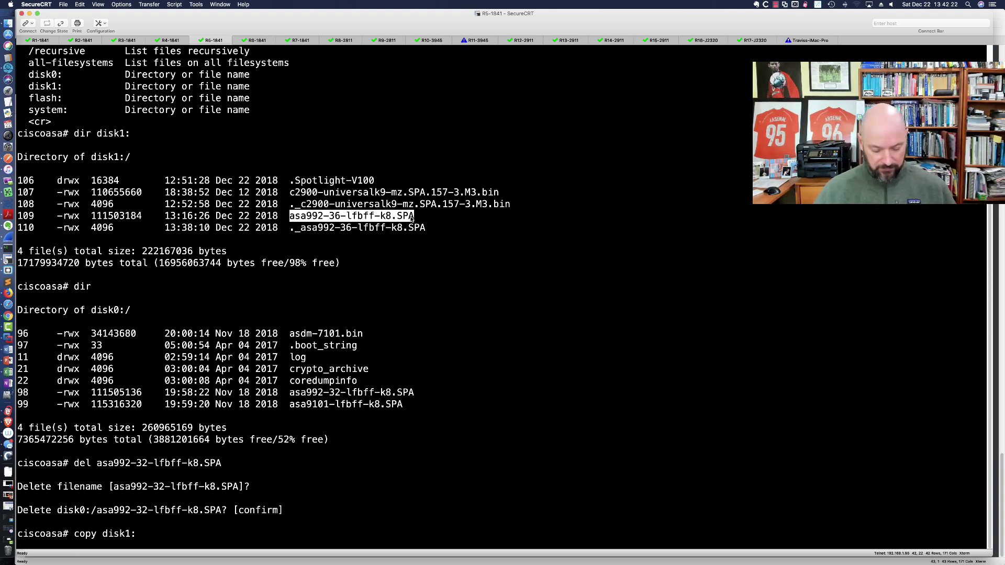
pyautogui.press('super+v')
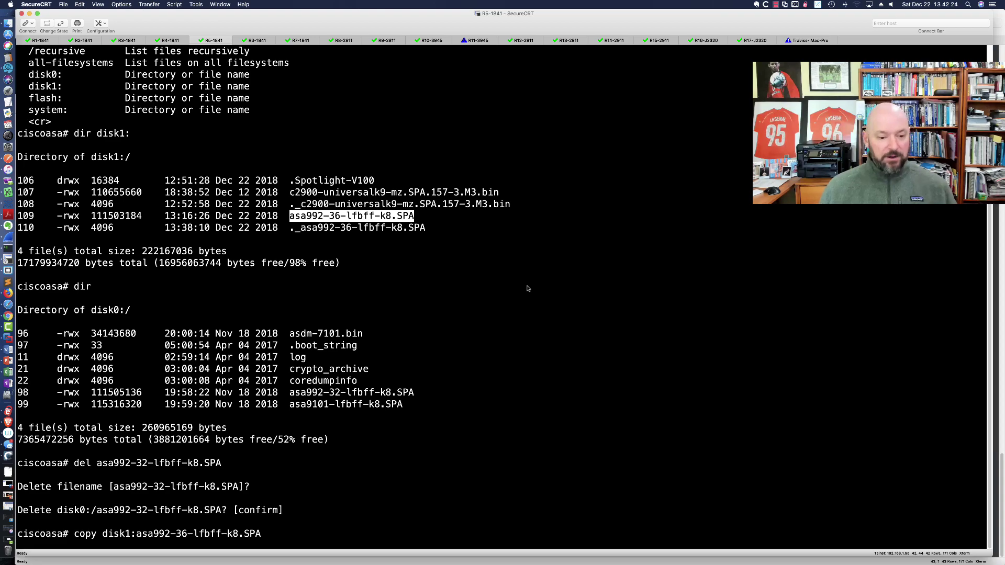
pyautogui.press('Return')
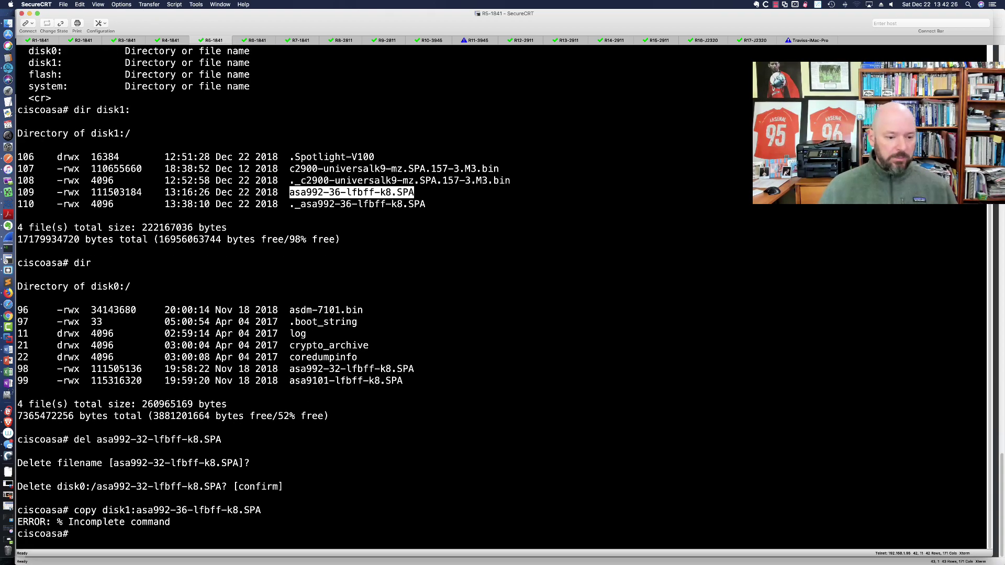
pyautogui.press('Up')
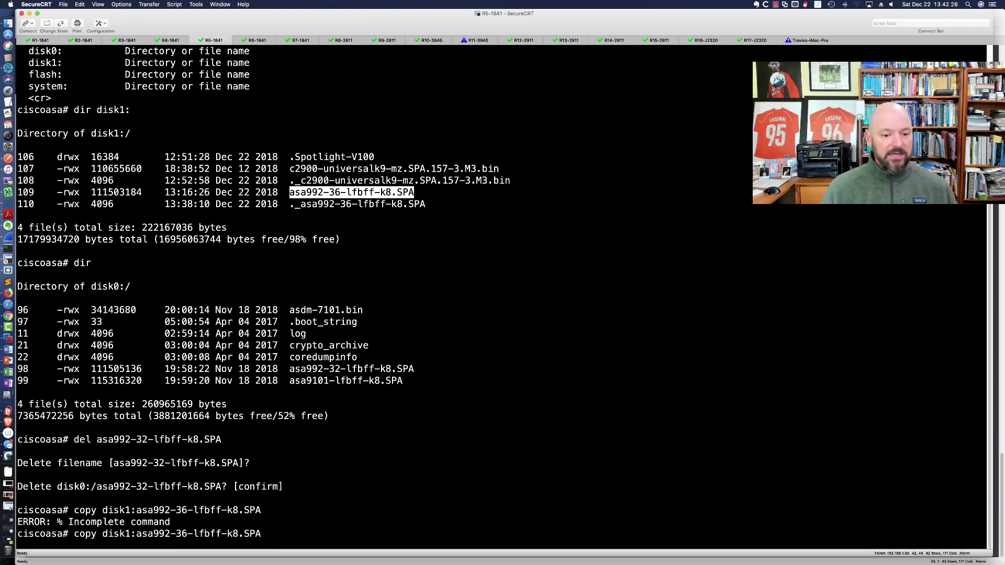
pyautogui.write('flash:')
pyautogui.press('Return')
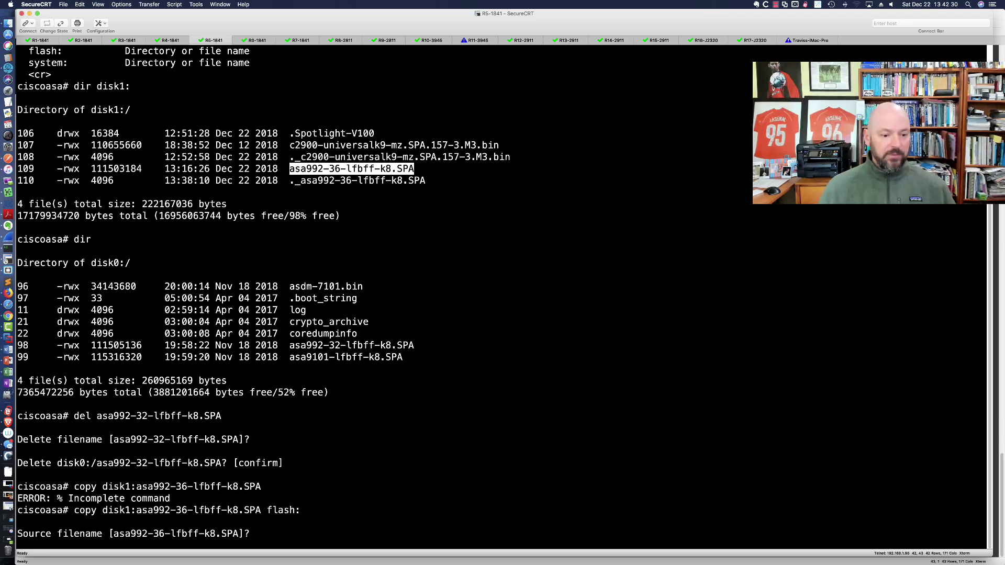
pyautogui.press('Return')
pyautogui.press('Return')
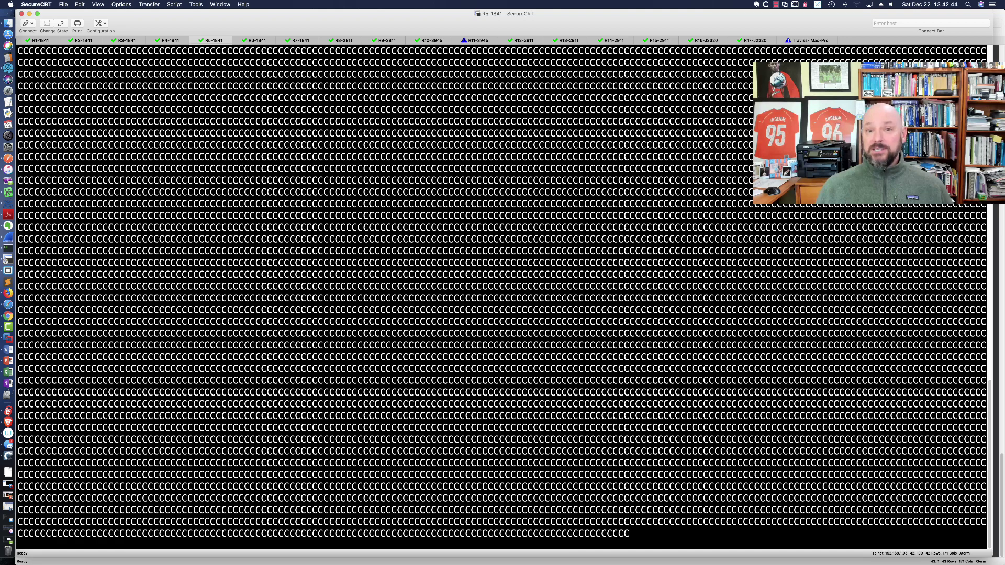
# In Brave, highlight the Newegg Cisco 16GB USB title, then show Amazon's MEMUSB-1024FT= 1GB token page.
pyautogui.press('super+Tab')
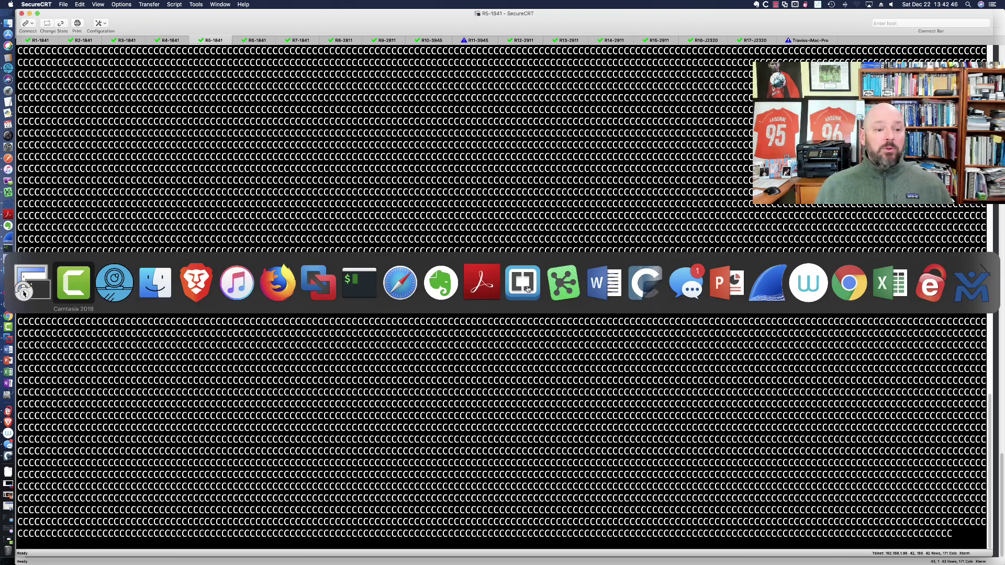
pyautogui.press('super+Tab')
pyautogui.press('super+Tab')
pyautogui.press('super+Tab')
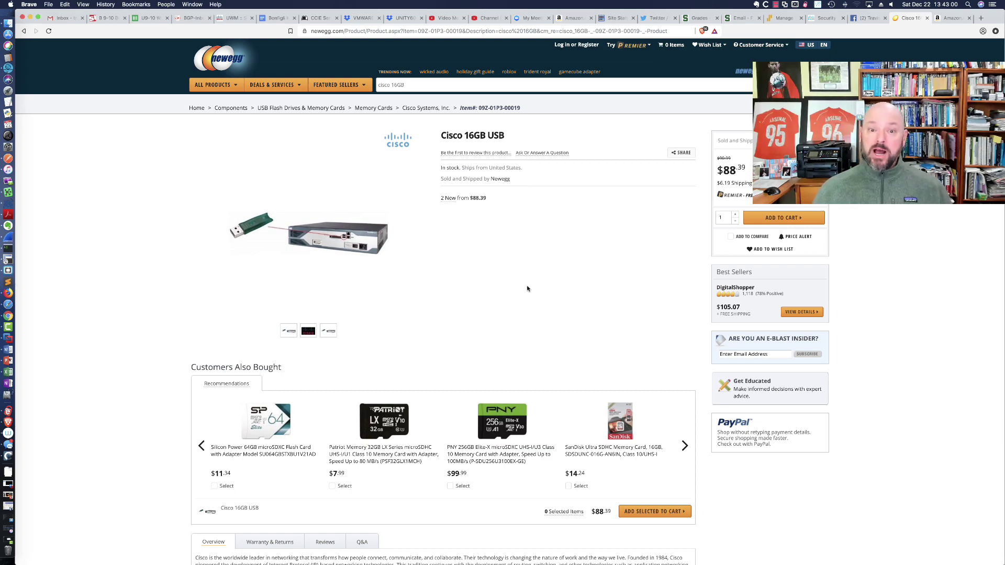
pyautogui.moveTo(440, 136); pyautogui.dragTo(517, 138)
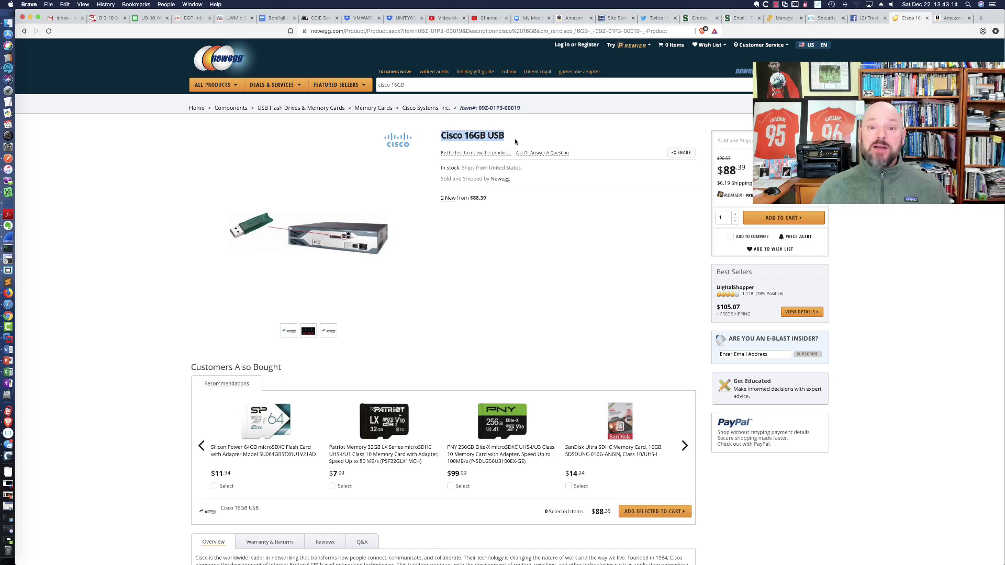
pyautogui.click(948, 19)
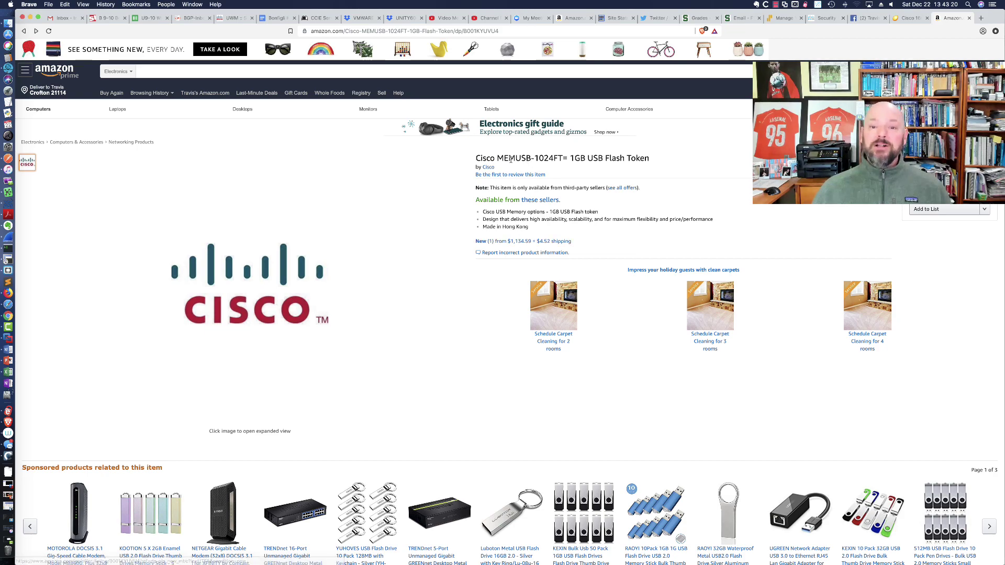
pyautogui.moveTo(498, 158); pyautogui.dragTo(651, 160)
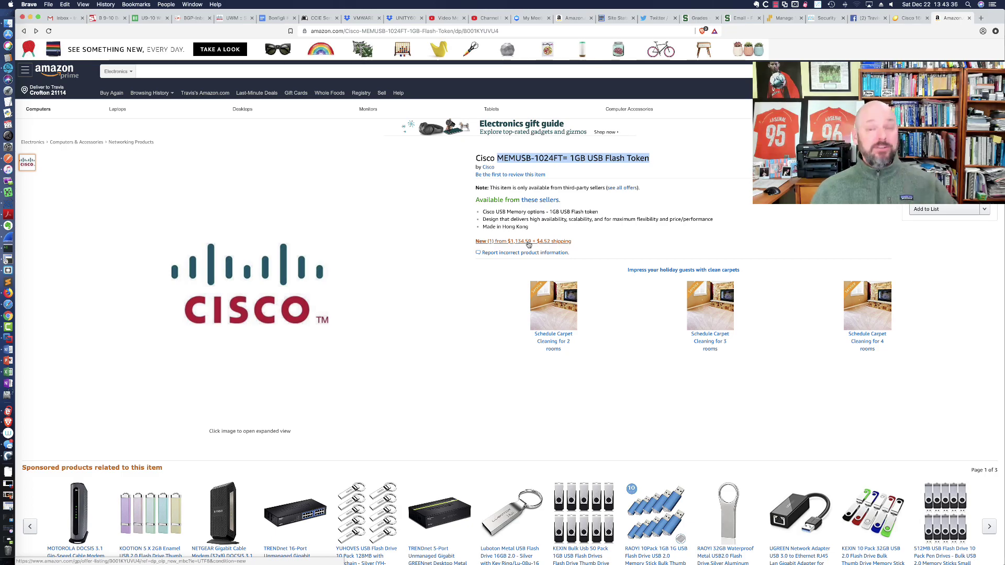
# Return to the Newegg 'Cisco 16GB' tab showing the $88.39 in-stock USB drive.
pyautogui.click(909, 18)
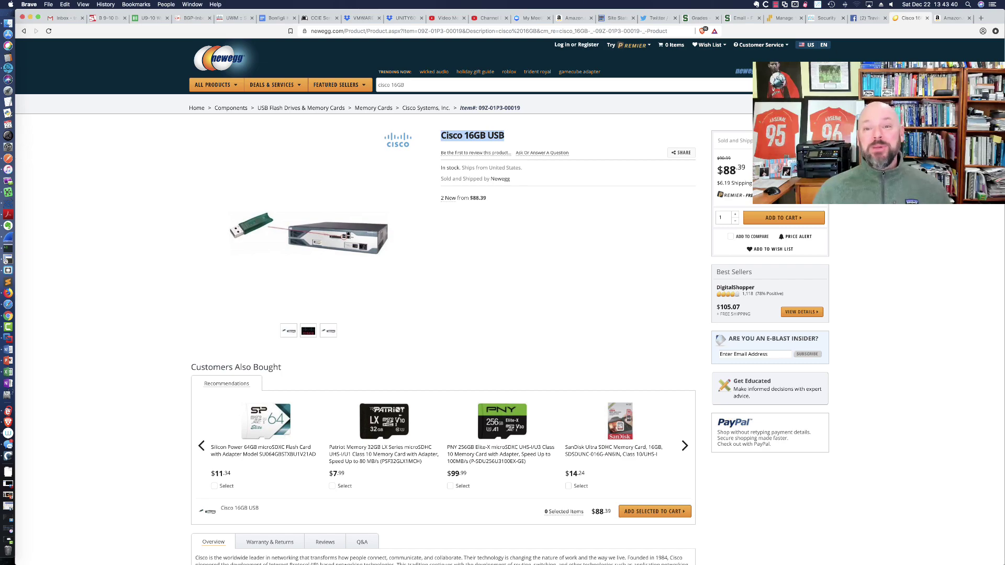